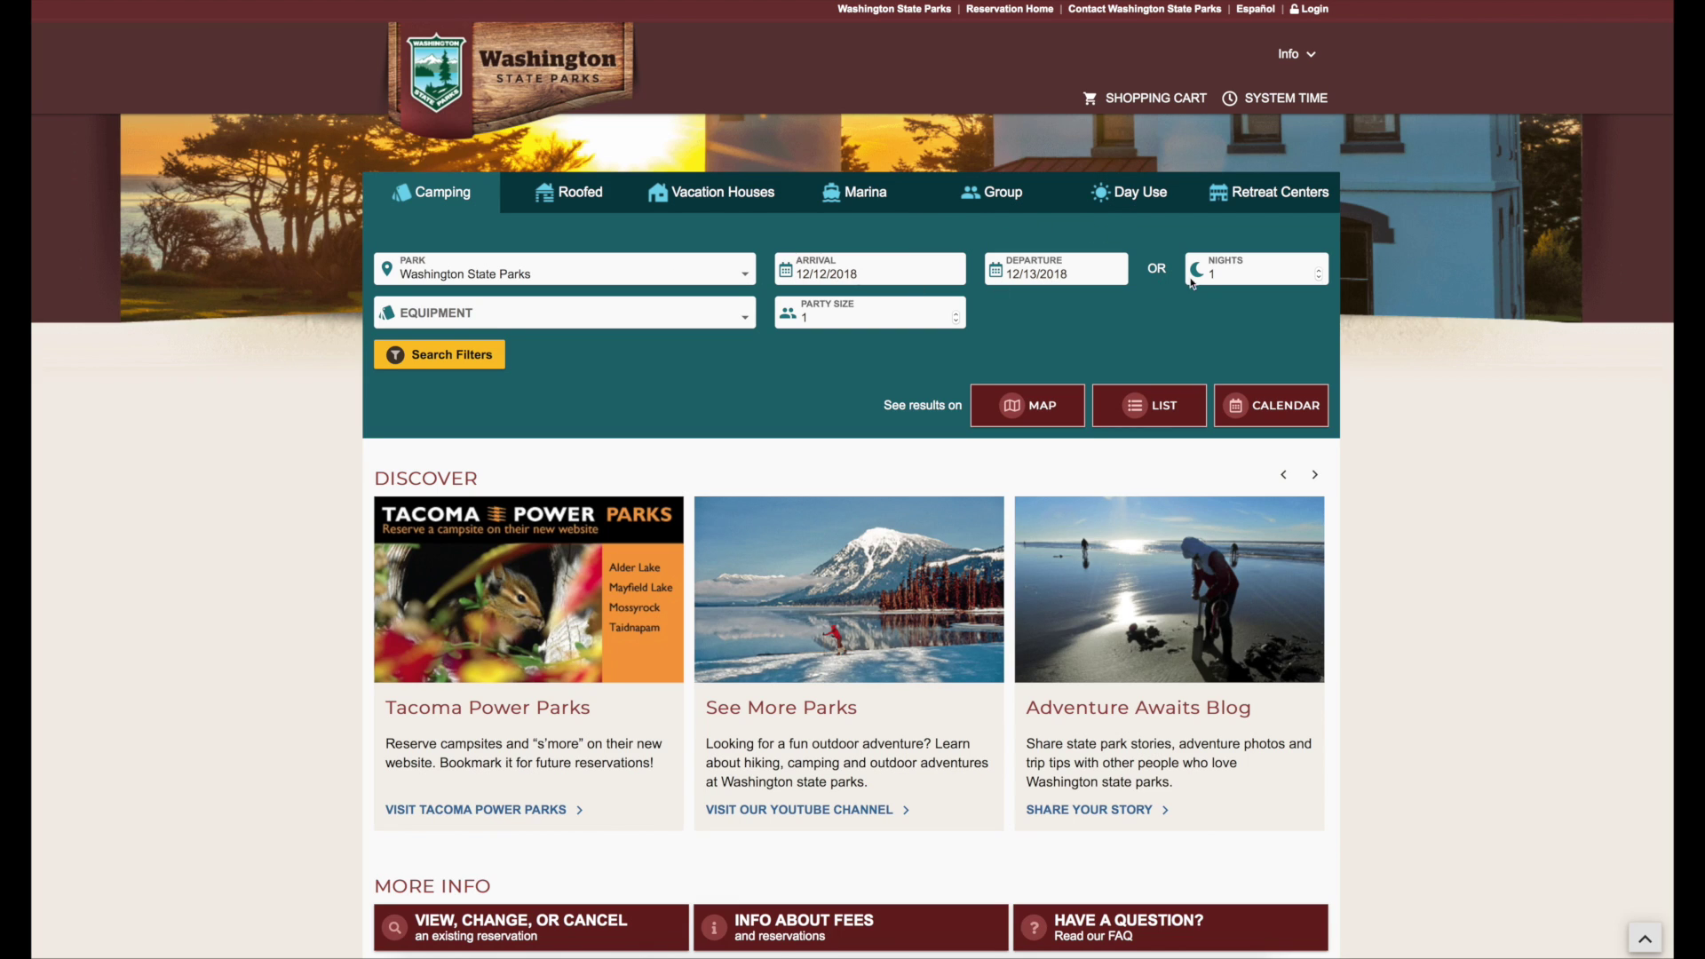
# - Show the system time clock in the top-right corner and go to the Welcome login page
pyautogui.click(494, 358)
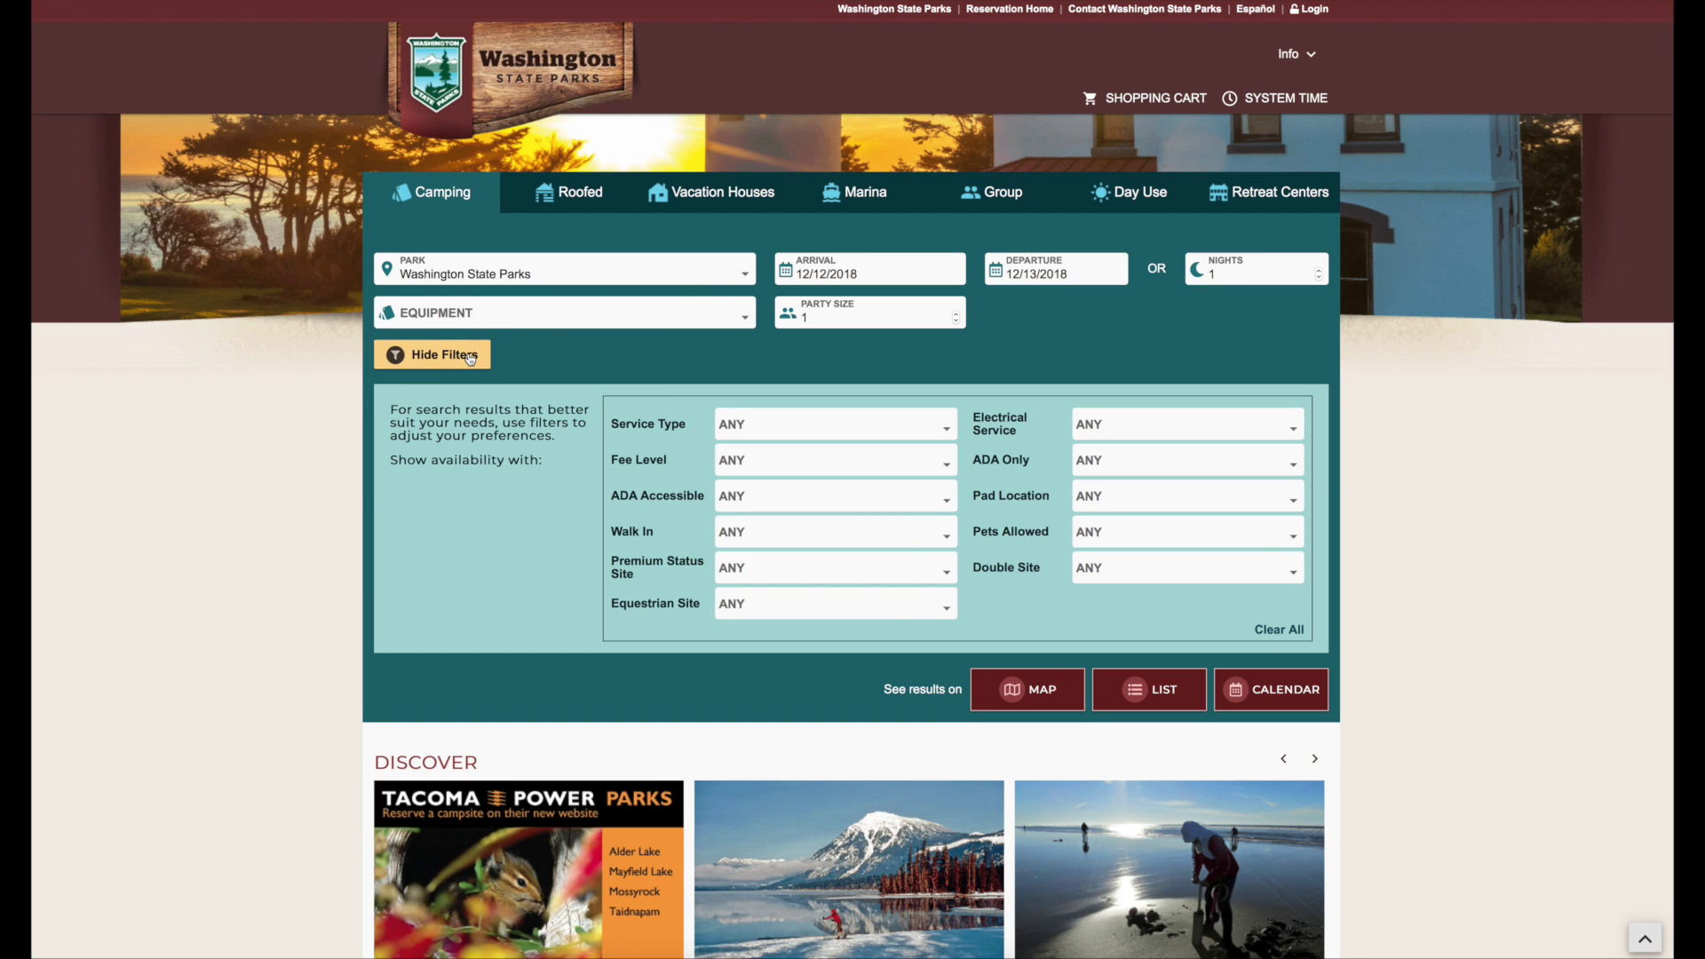
pyautogui.click(470, 357)
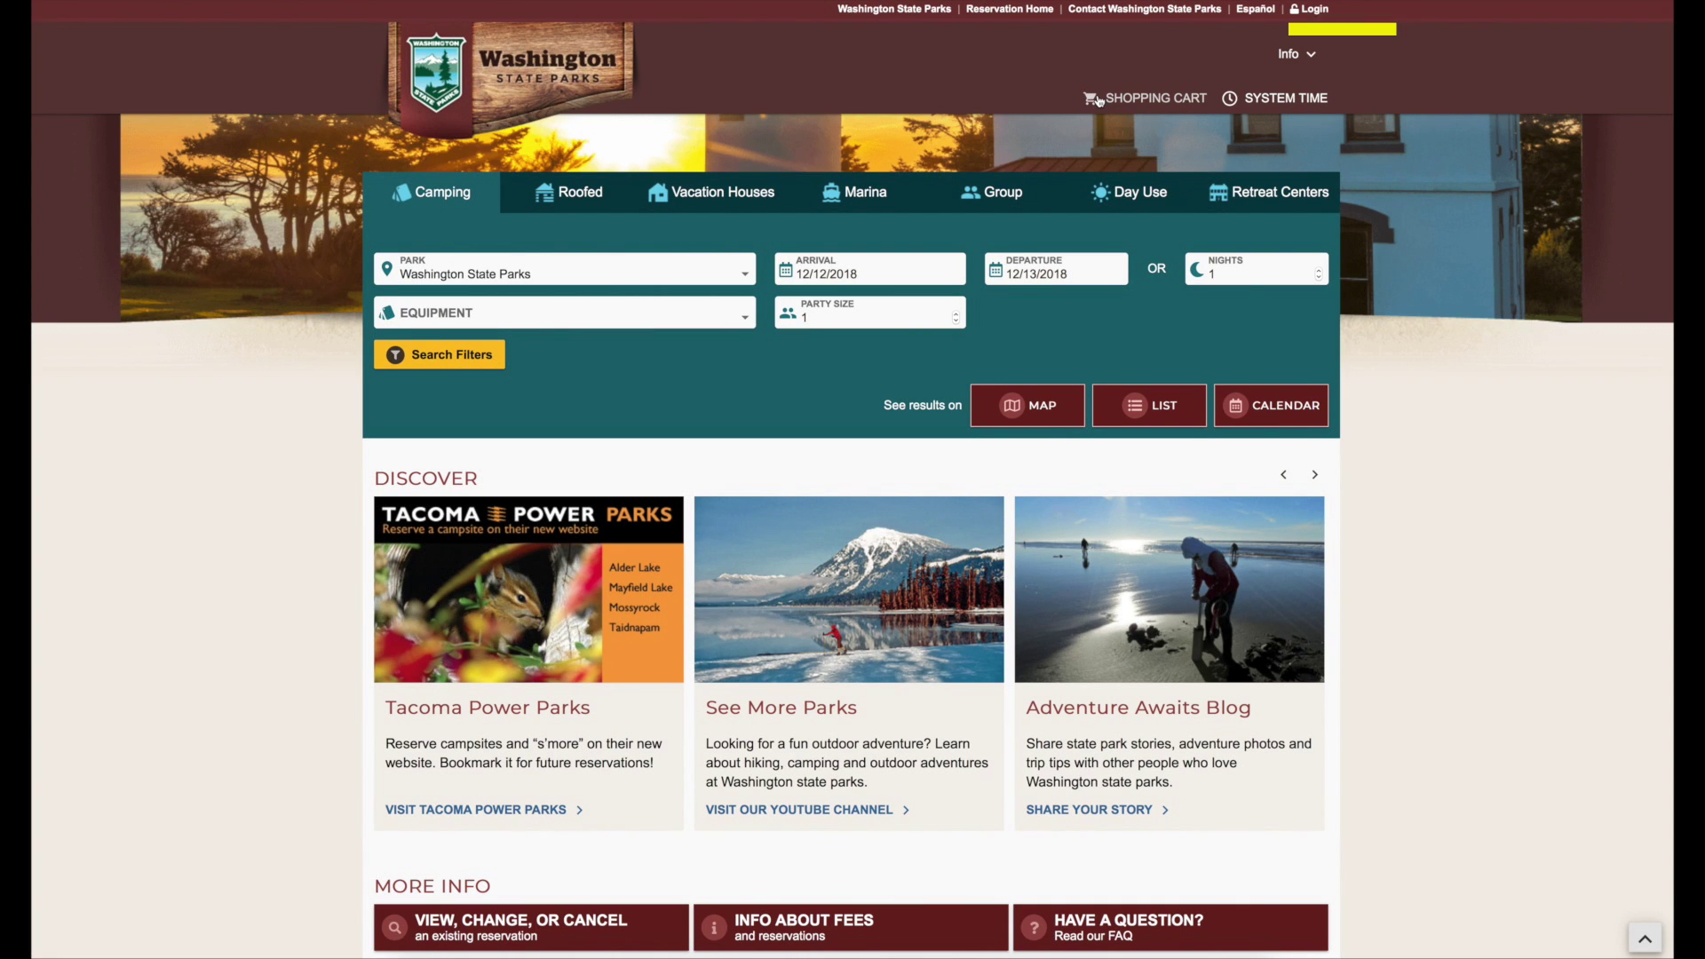
pyautogui.click(1261, 99)
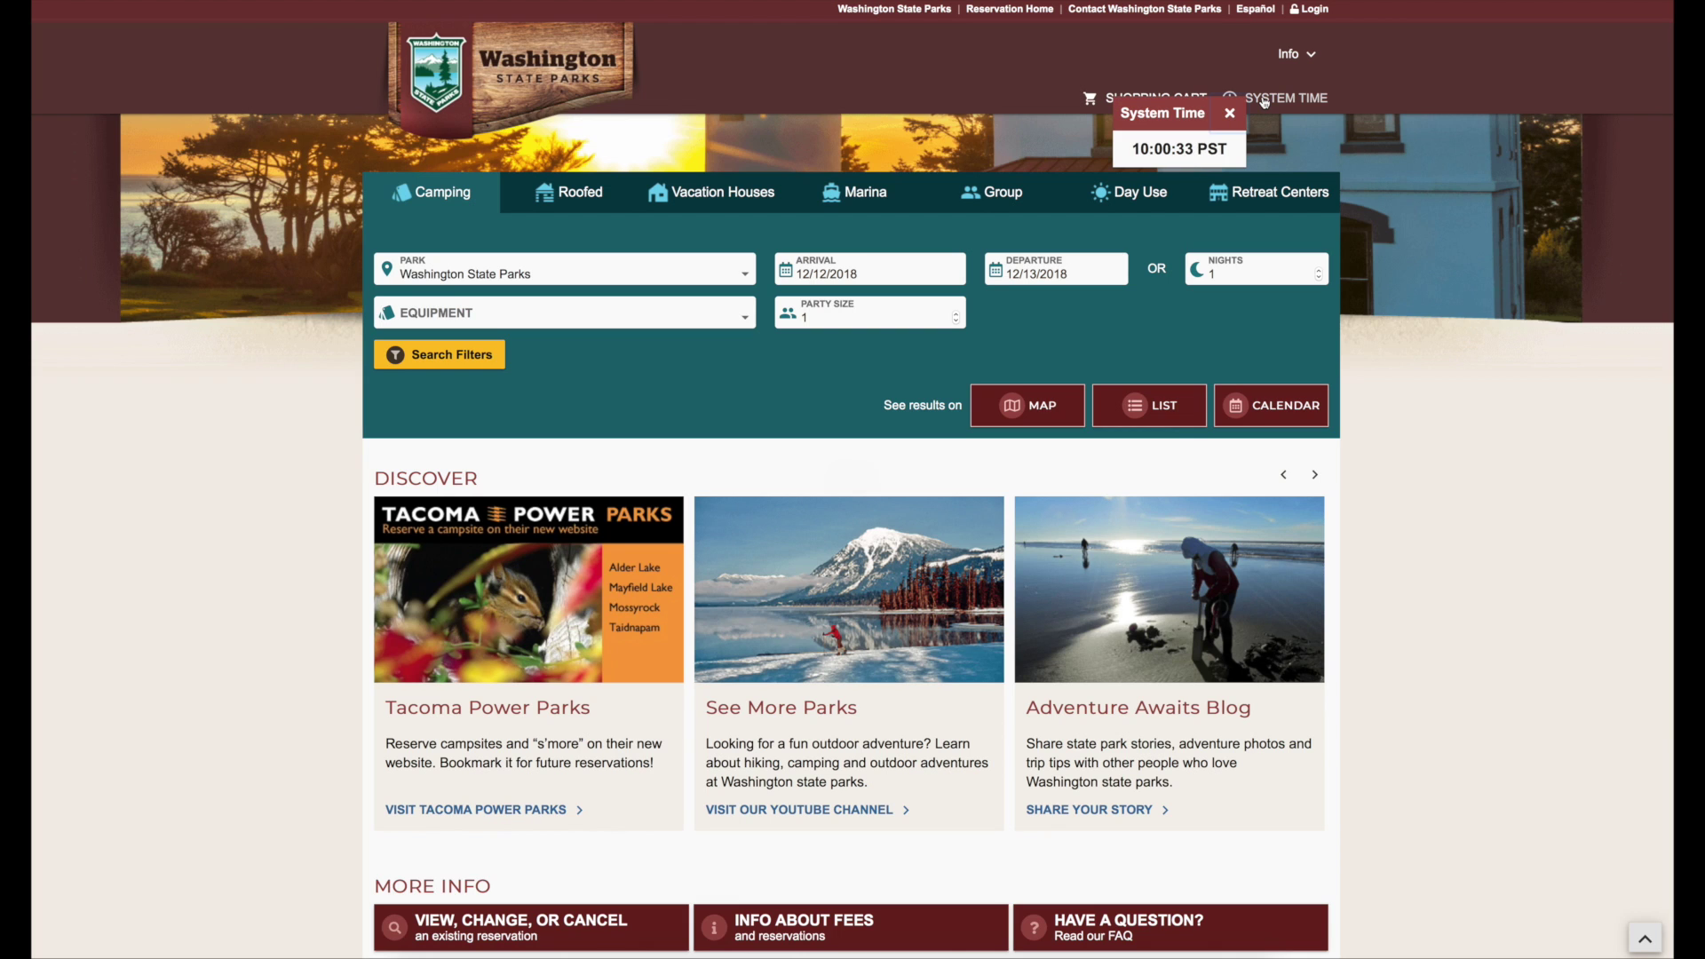
pyautogui.moveTo(1245, 117); pyautogui.dragTo(1423, 41)
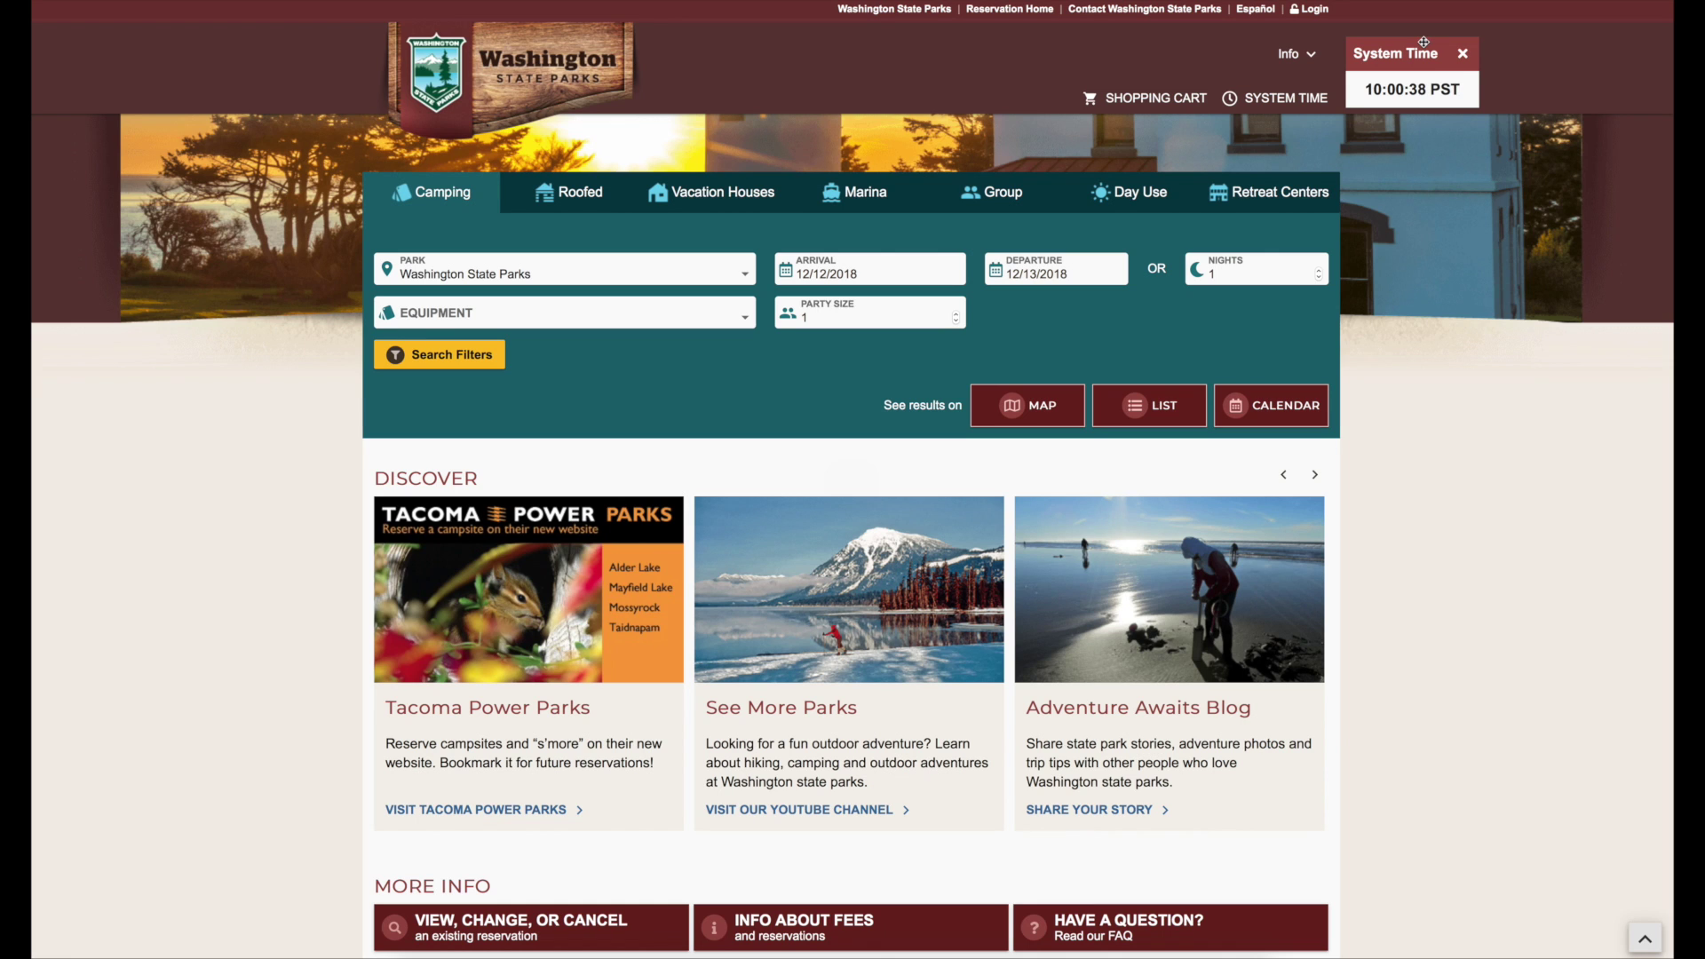
pyautogui.click(1317, 14)
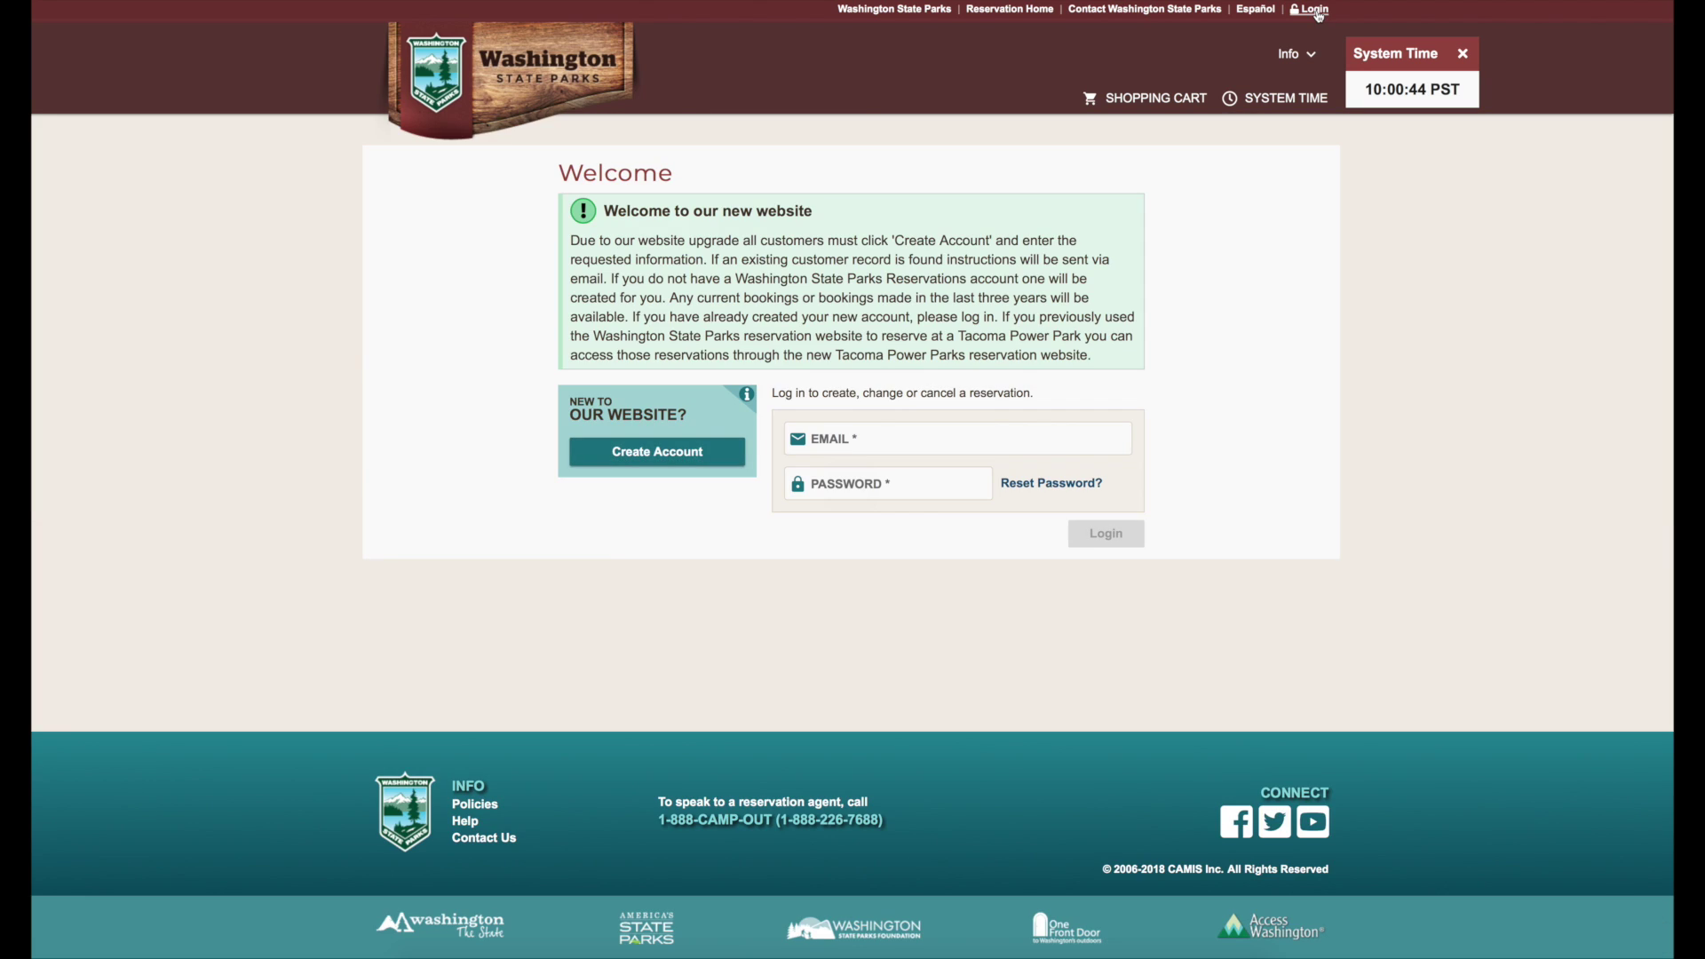
# - Start a new account by submitting the account e-mail address
pyautogui.click(656, 453)
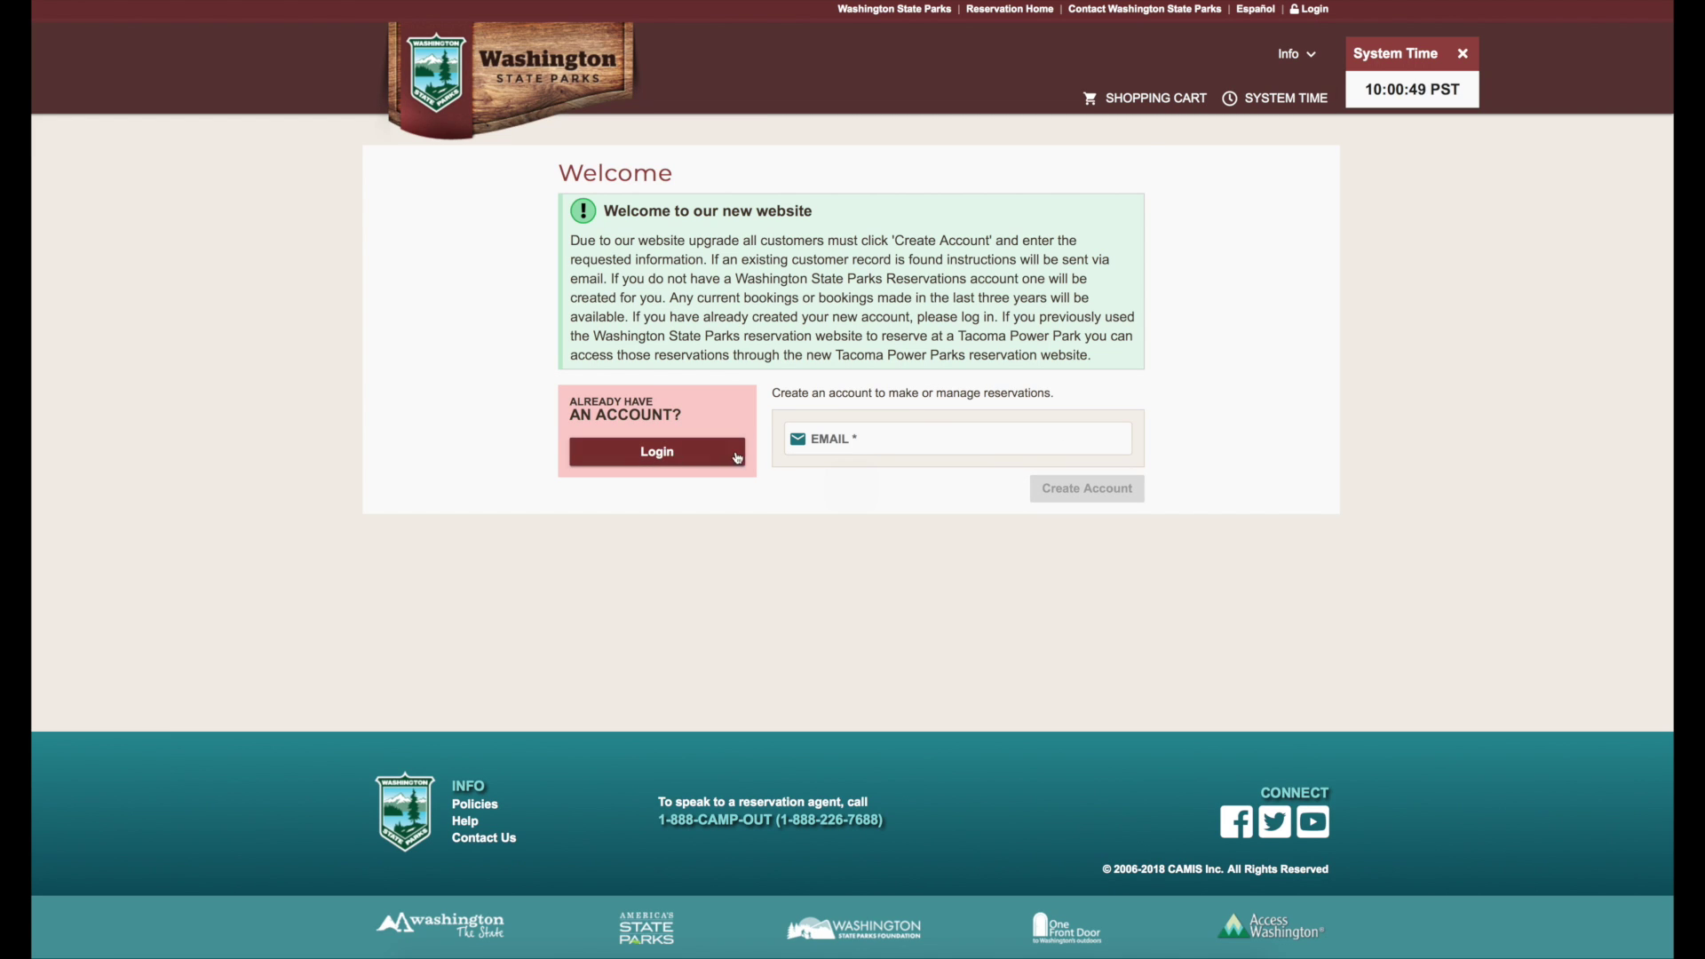
pyautogui.click(881, 443)
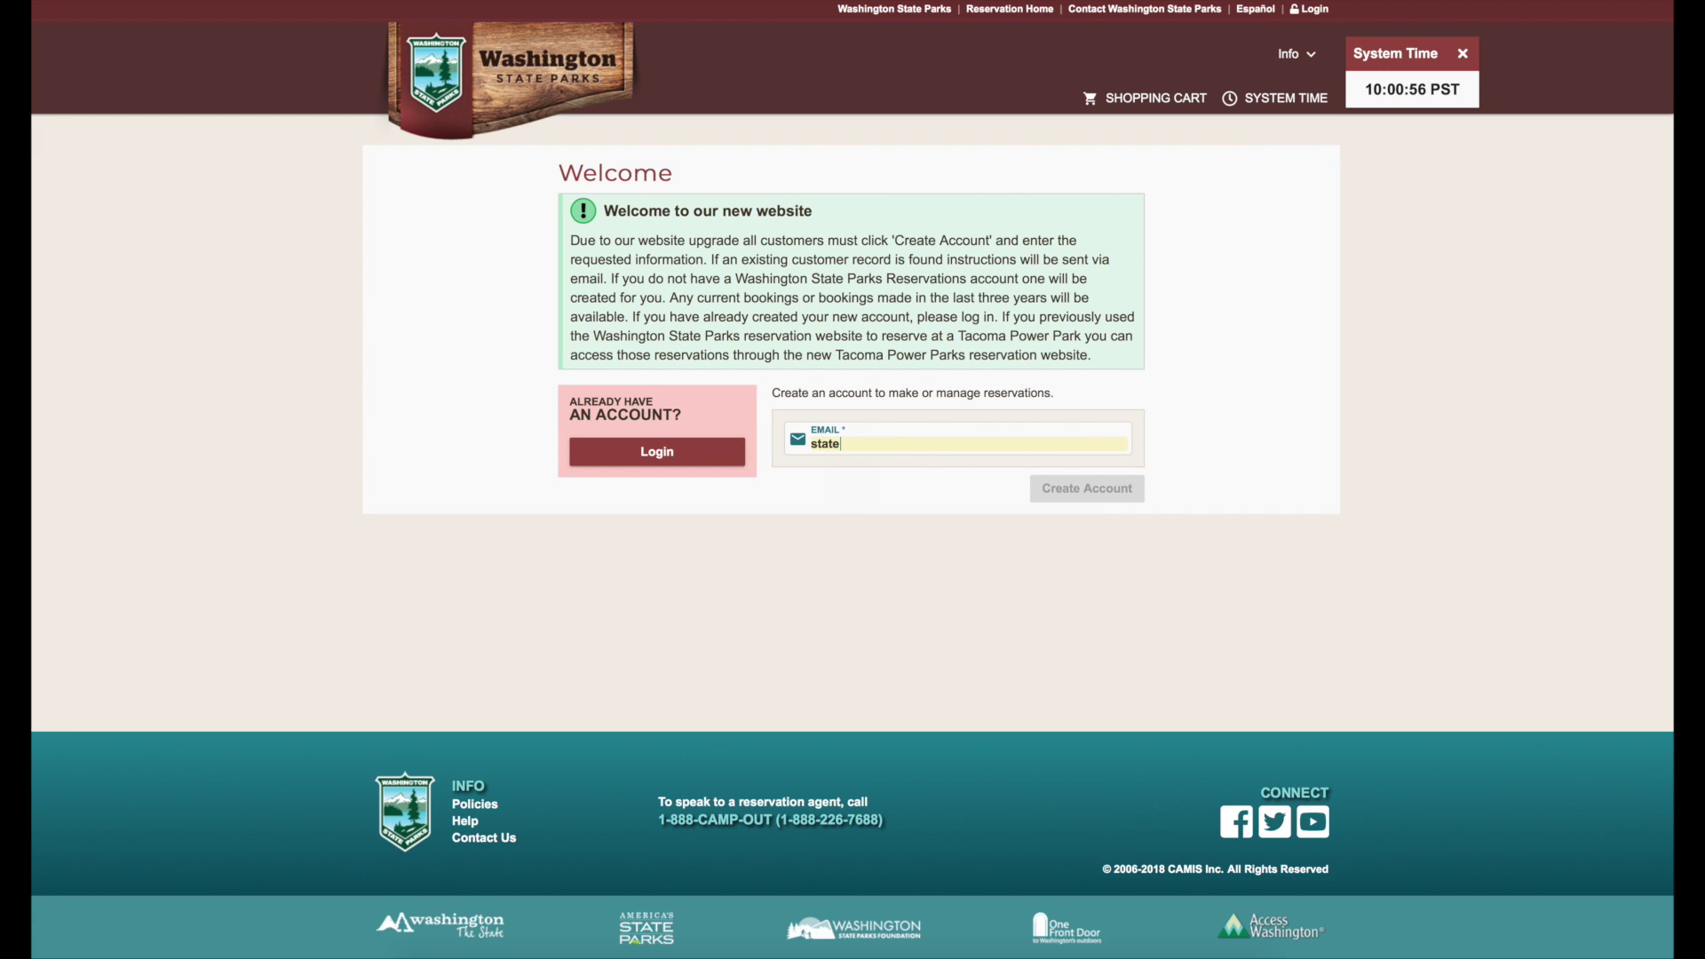
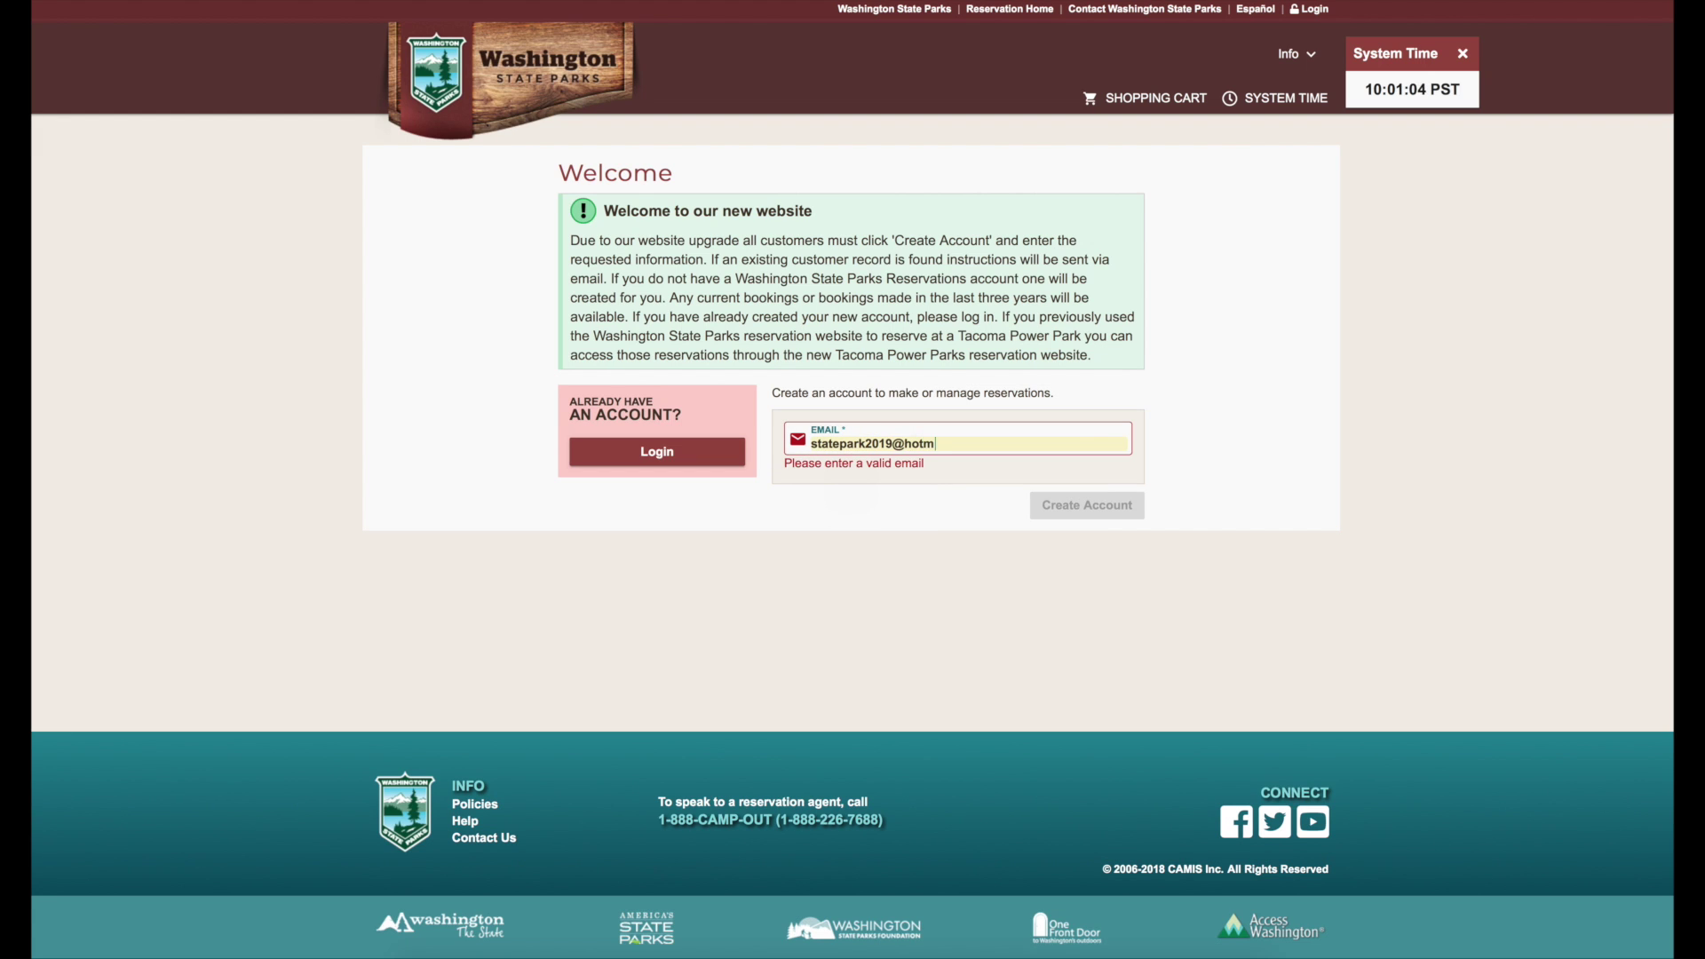
pyautogui.click(1075, 489)
# - Fill in the first and last name, phone number, street address and ZIP code
pyautogui.click(792, 359)
pyautogui.click(1086, 355)
pyautogui.click(723, 404)
pyautogui.write('2061111111')
pyautogui.click(757, 451)
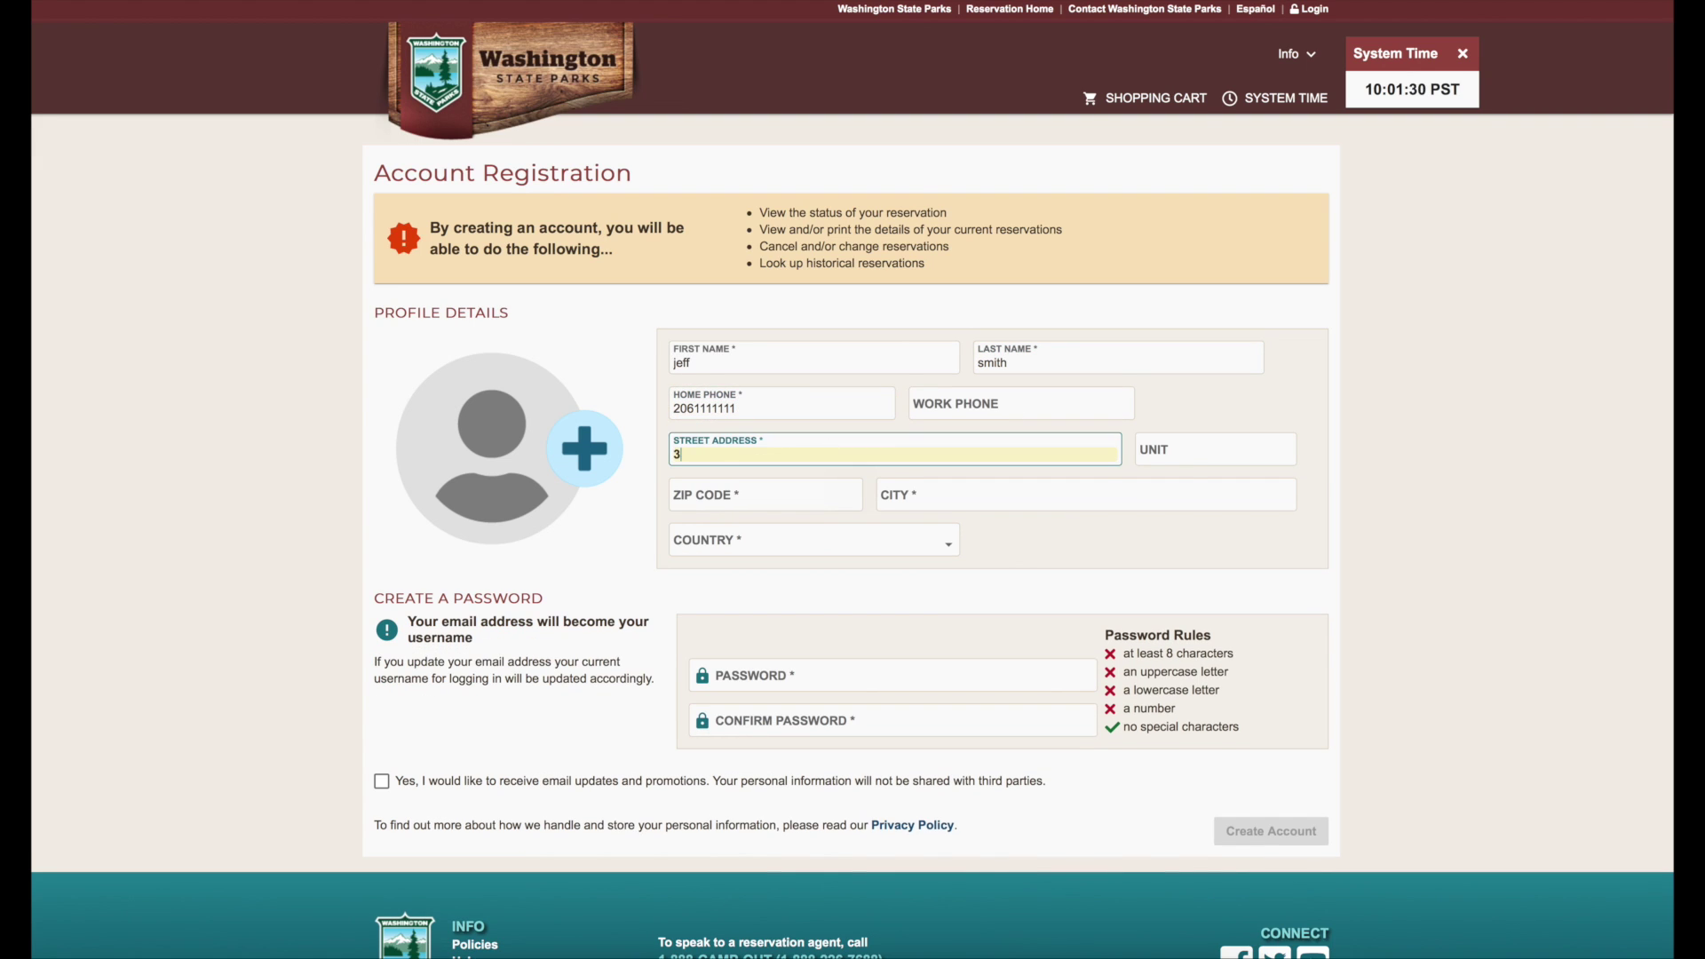
pyautogui.click(757, 494)
pyautogui.write('98390')
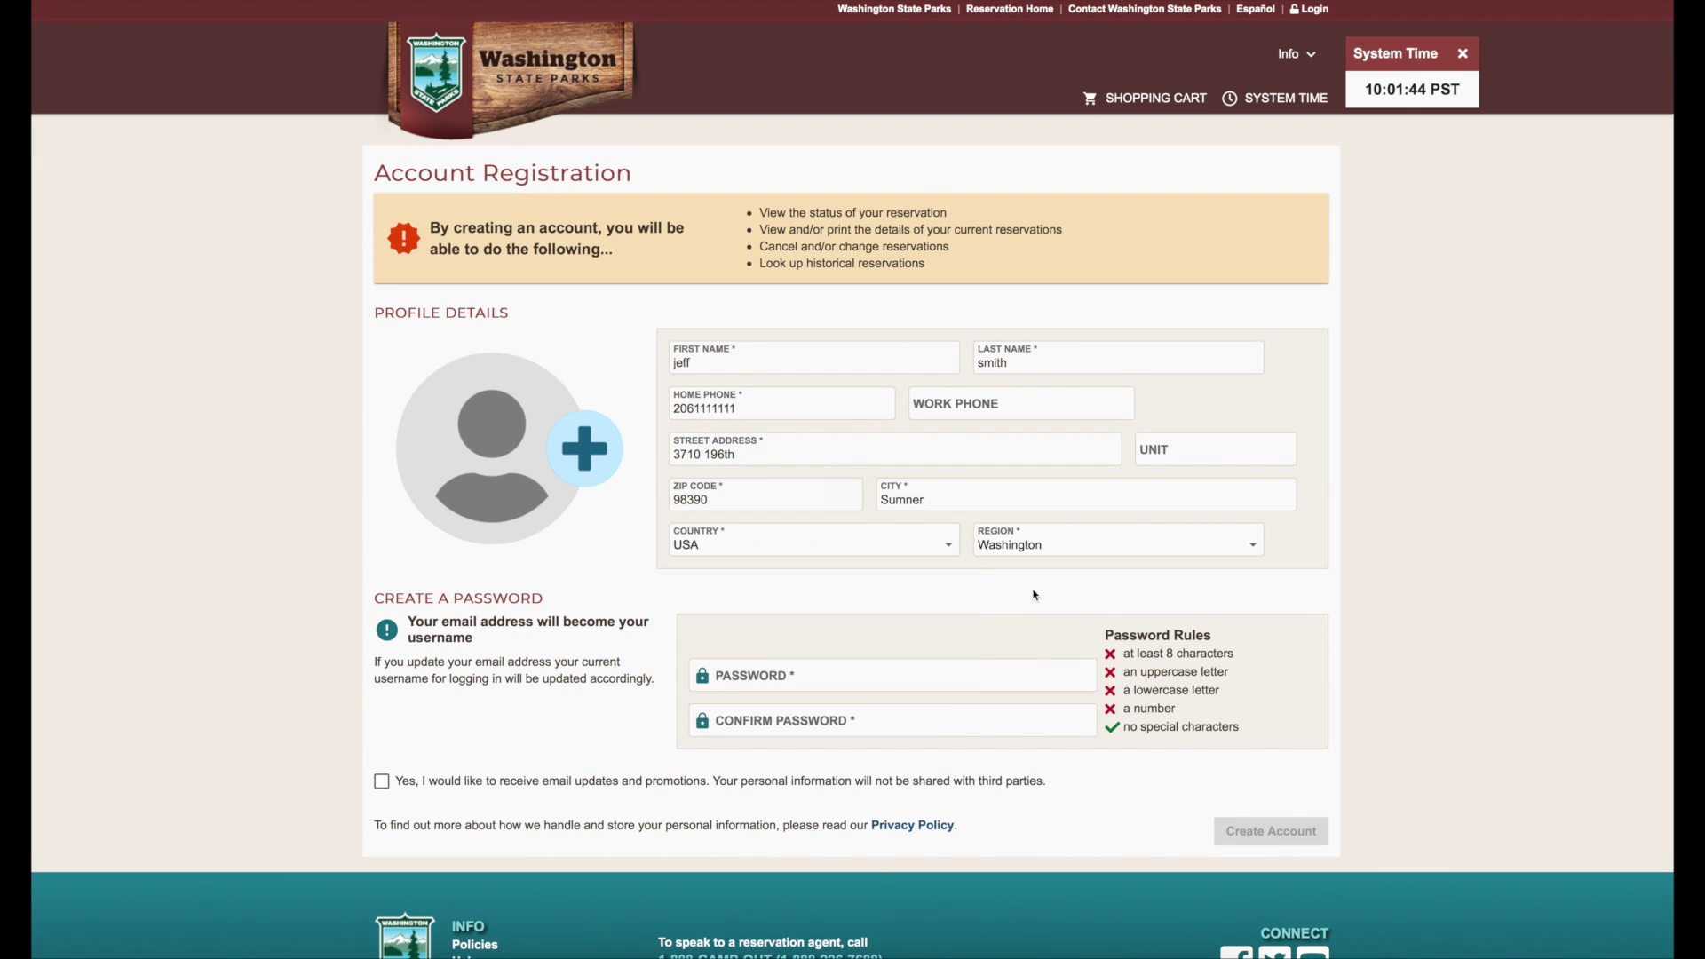
# - Enter the account password and repeat it in the confirm password field
pyautogui.click(822, 680)
pyautogui.press('Tab')
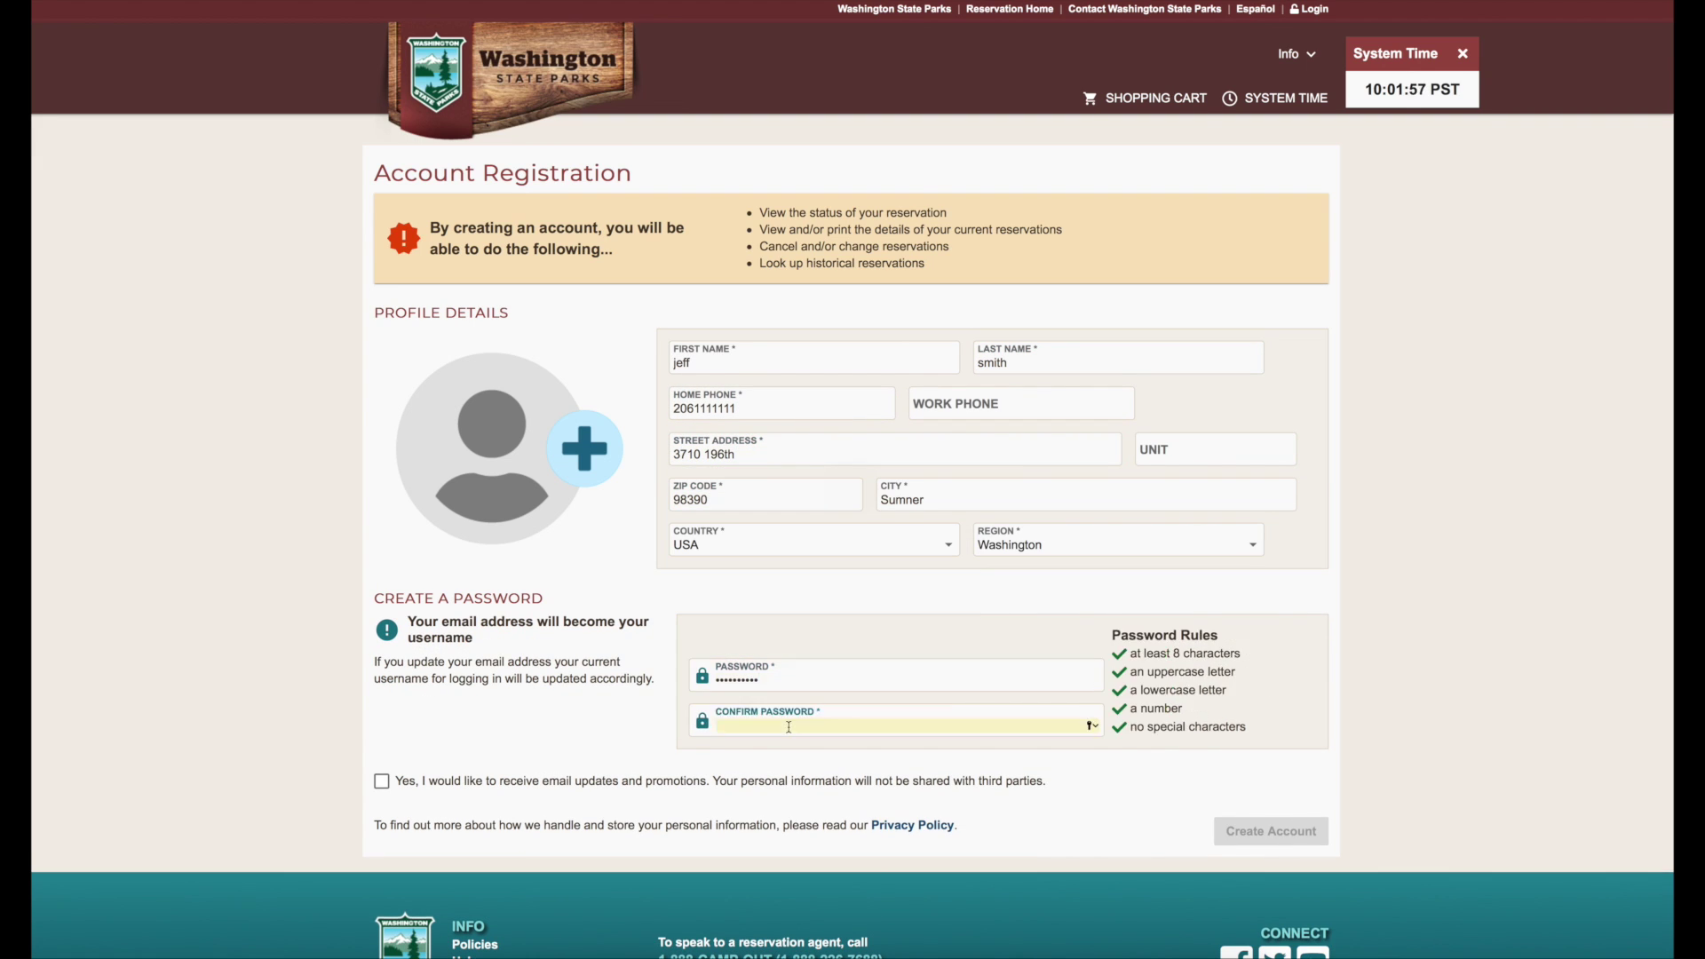
pyautogui.click(769, 649)
pyautogui.click(727, 686)
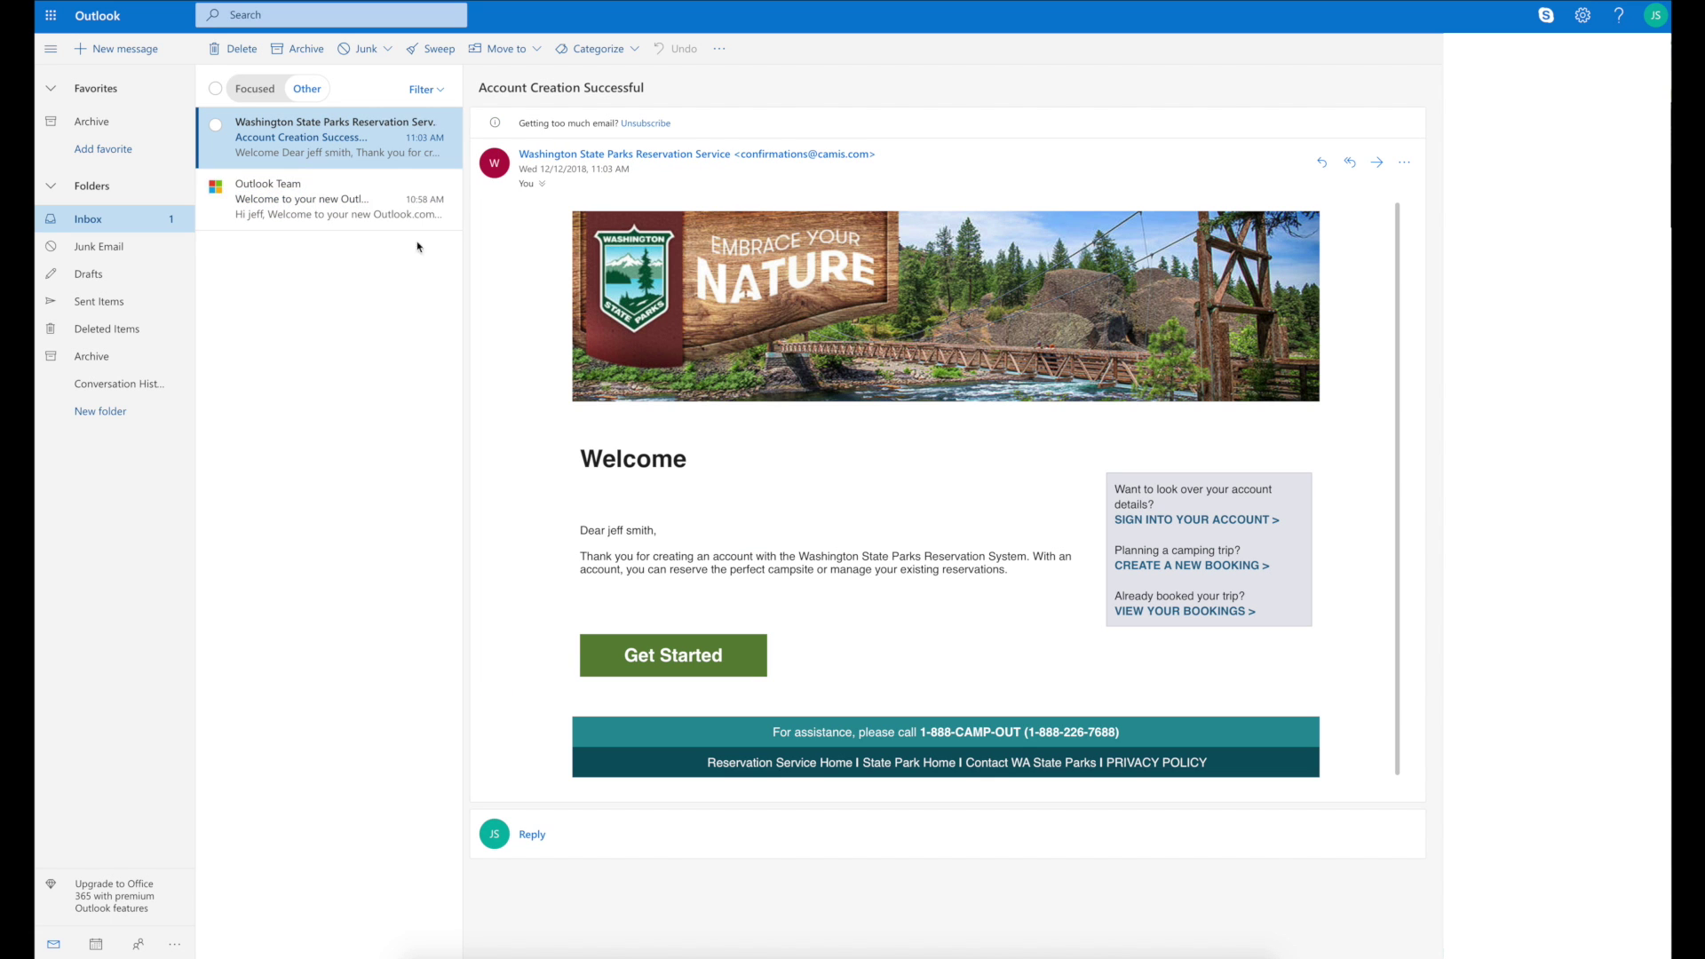
# - Follow Get Started in the welcome e-mail and open the account's Update Account page
pyautogui.click(664, 661)
pyautogui.click(461, 351)
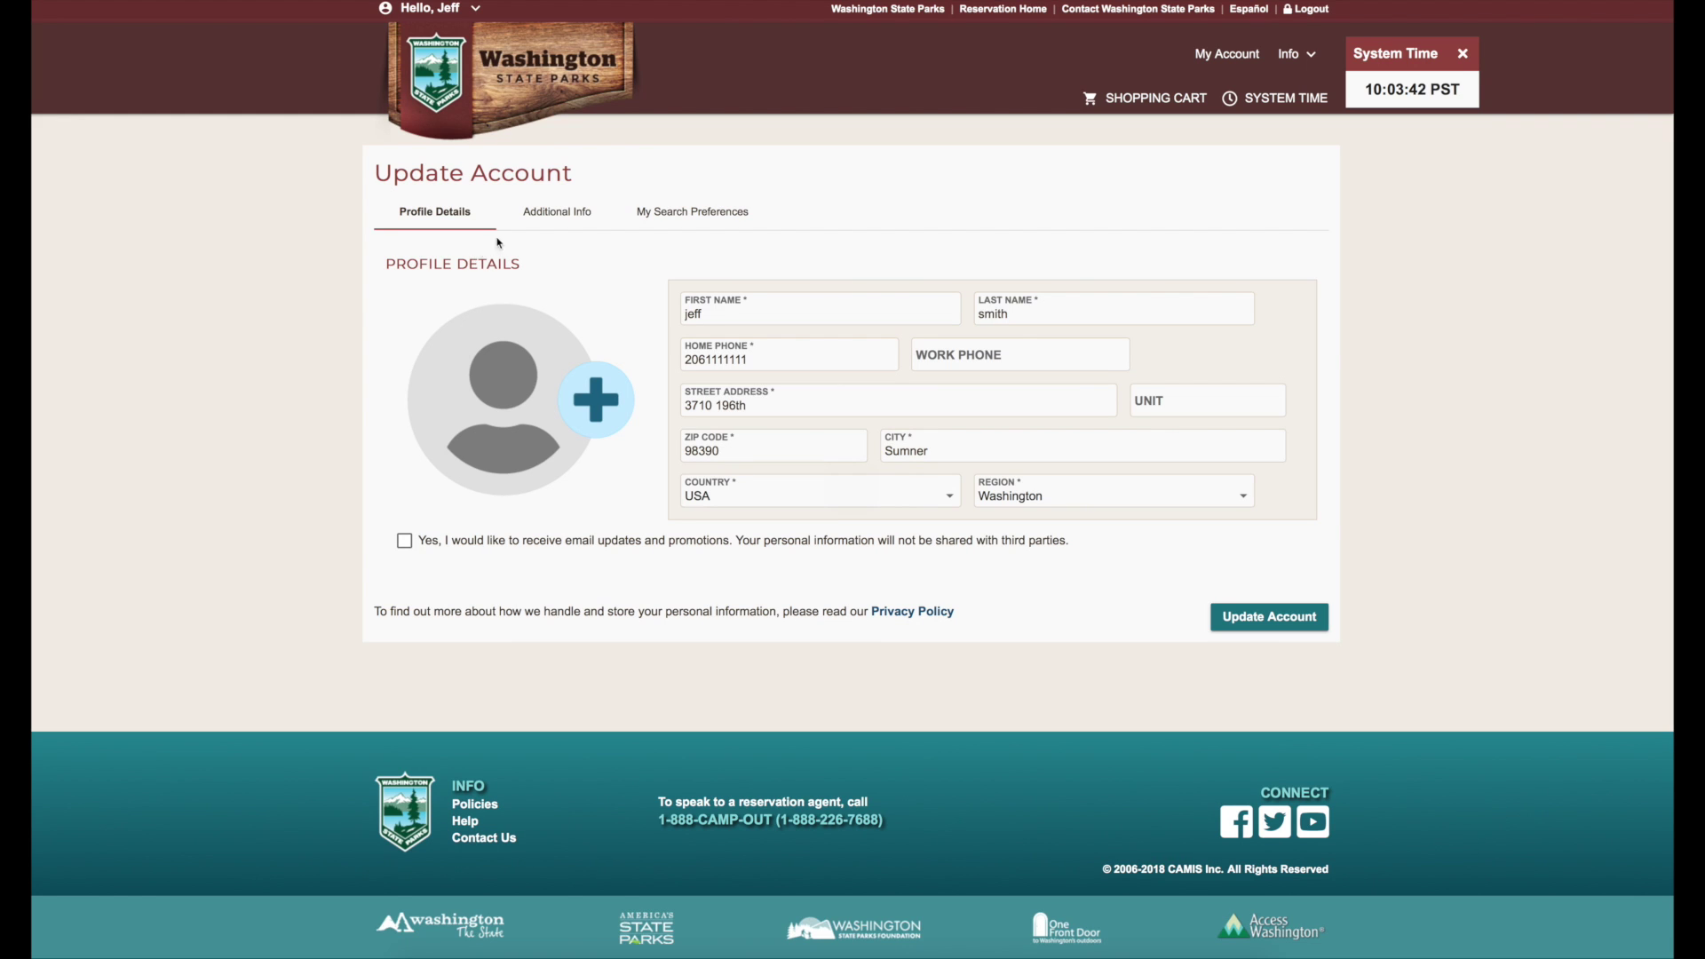
# - Review the Additional Info and My Search Preferences tabs, then start a new reservation from My Account
pyautogui.click(549, 218)
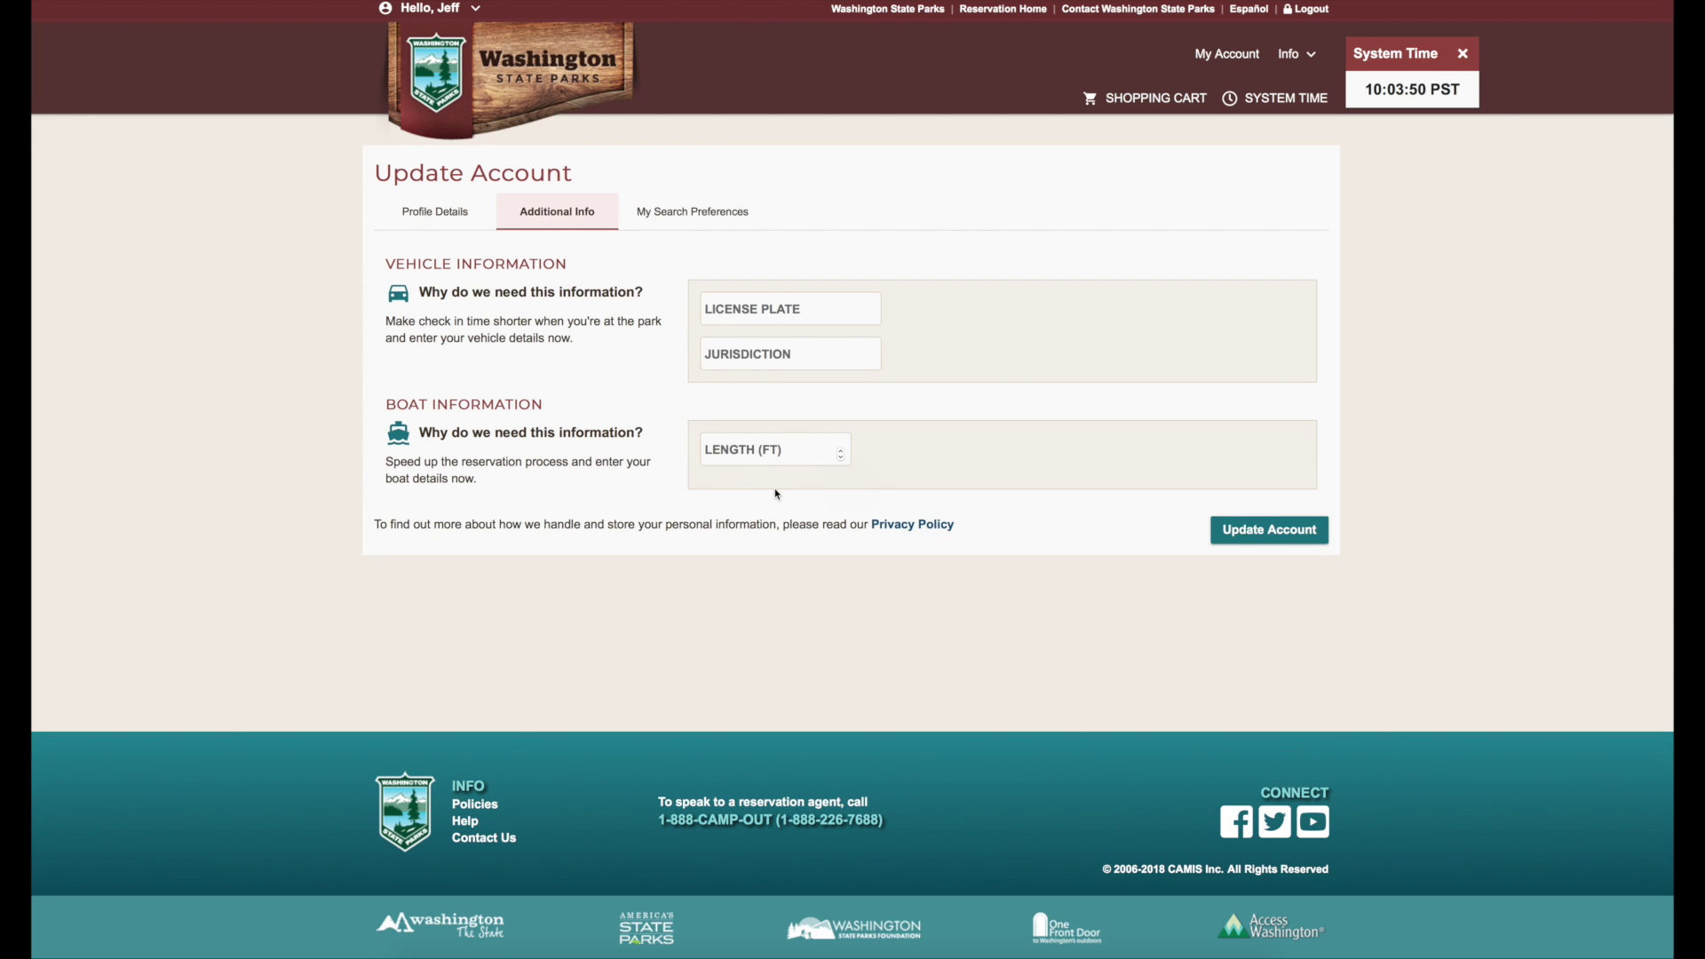
pyautogui.click(670, 215)
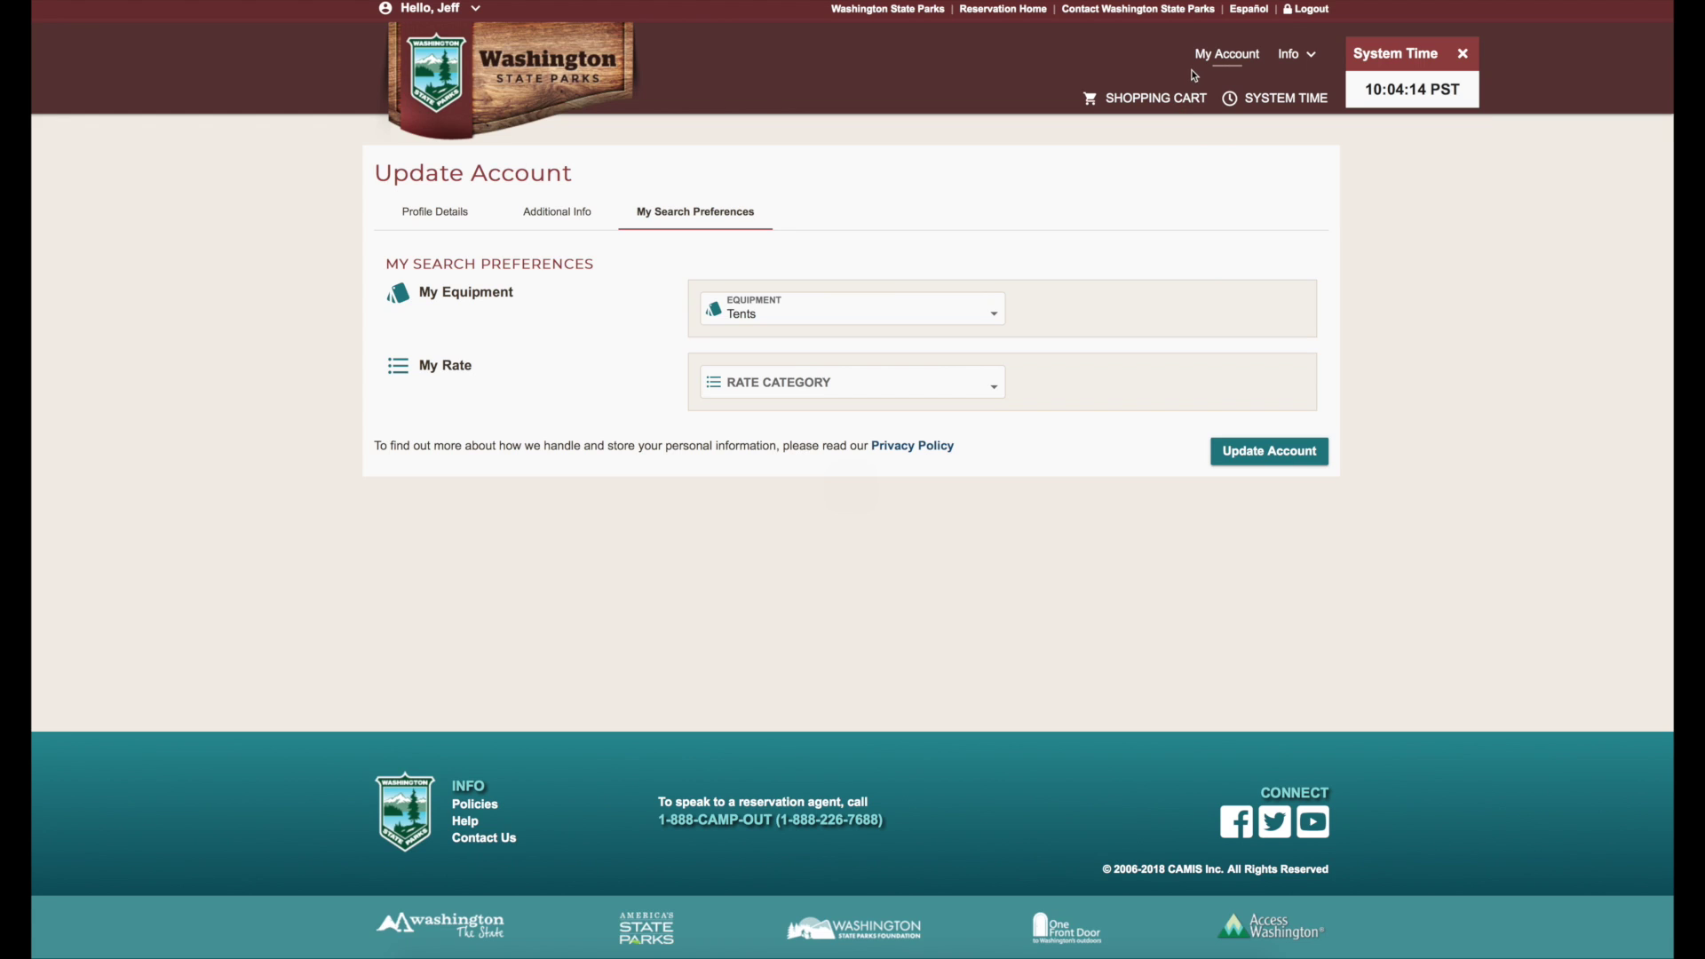
pyautogui.click(1207, 56)
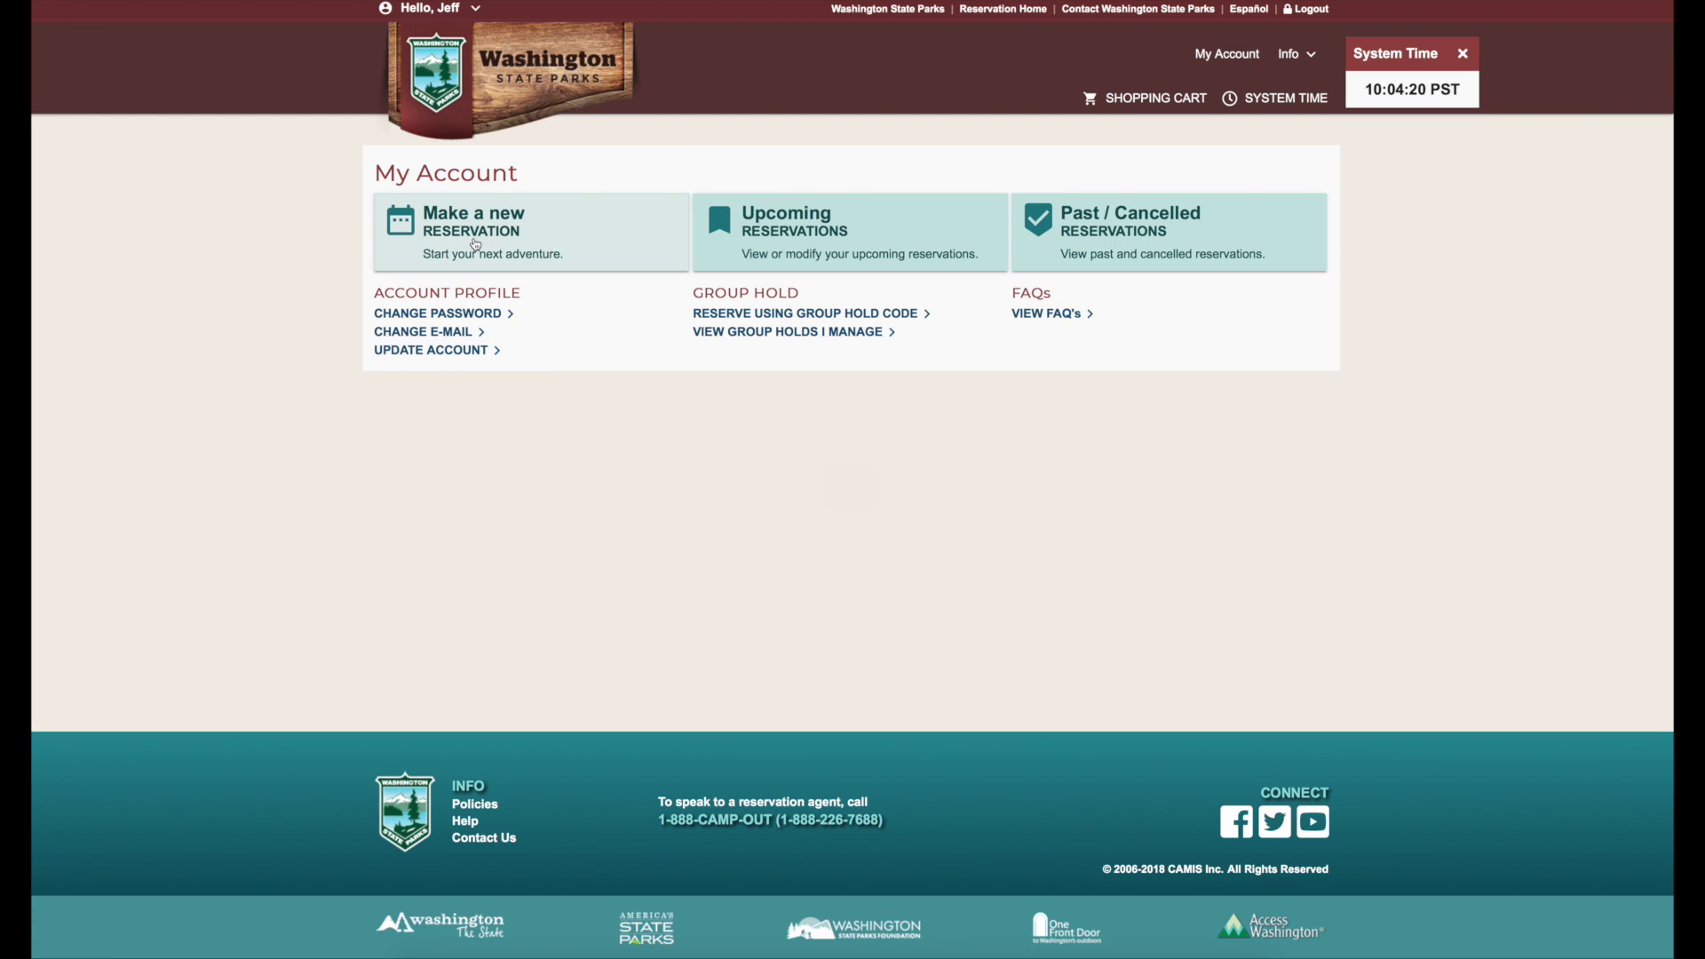
pyautogui.click(475, 244)
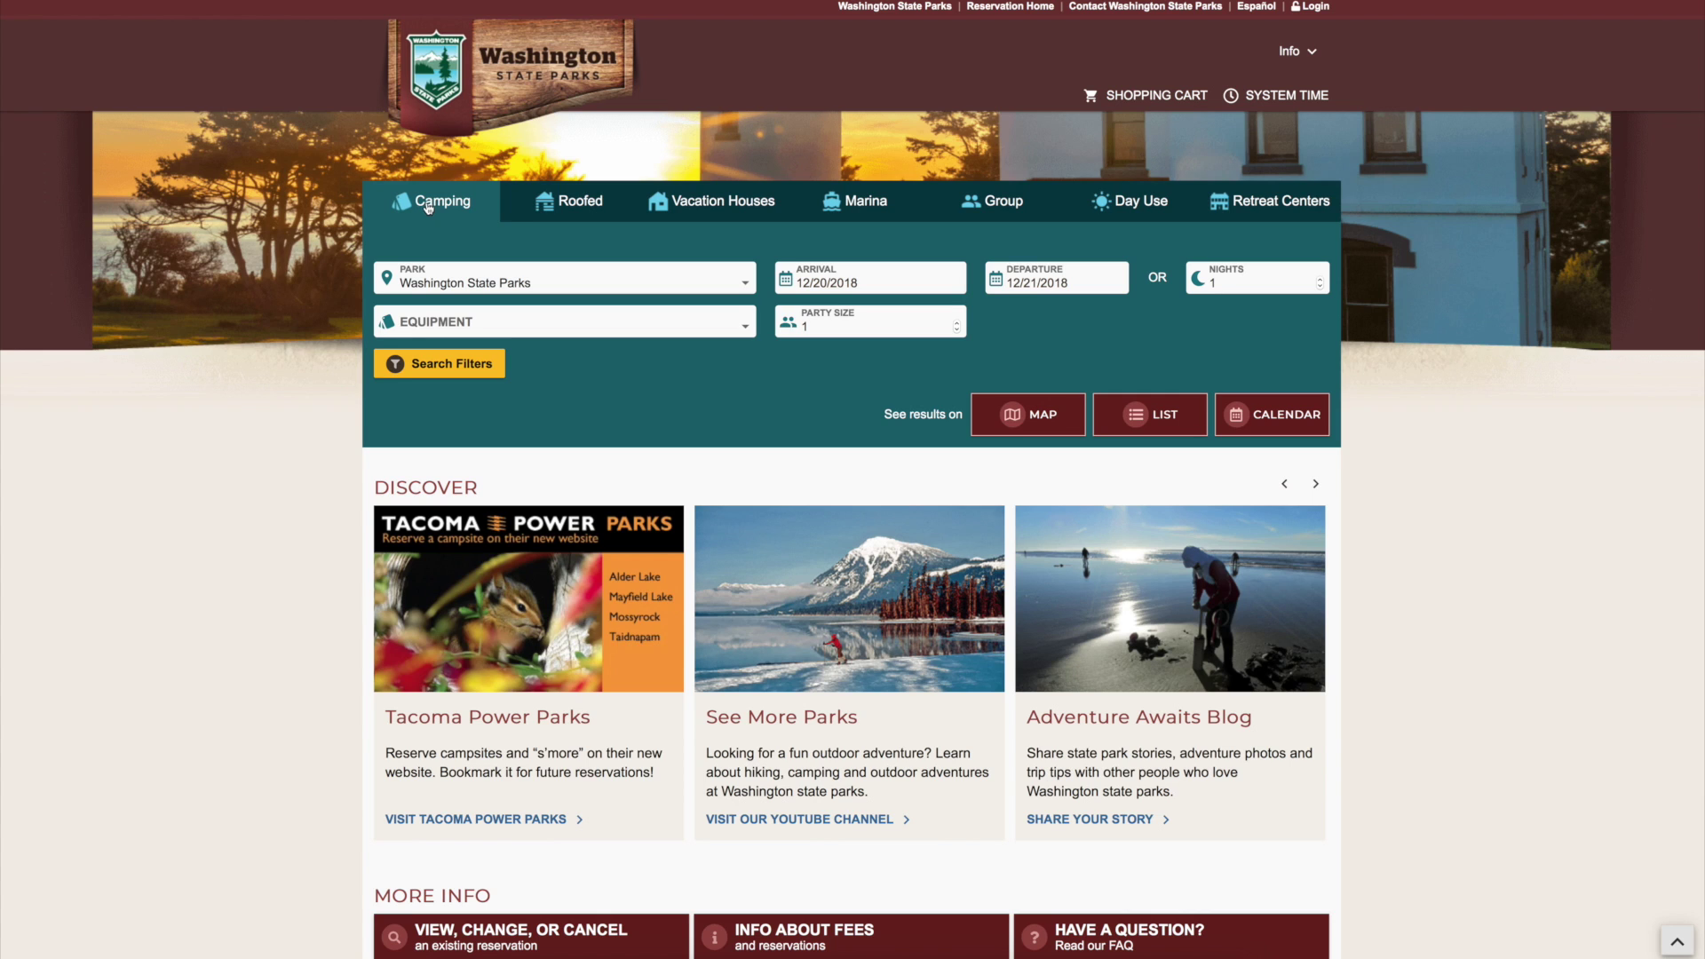
# - Search roofed accommodations arriving December 26, 2018 for 3 nights, party of 2, on the map
pyautogui.click(578, 203)
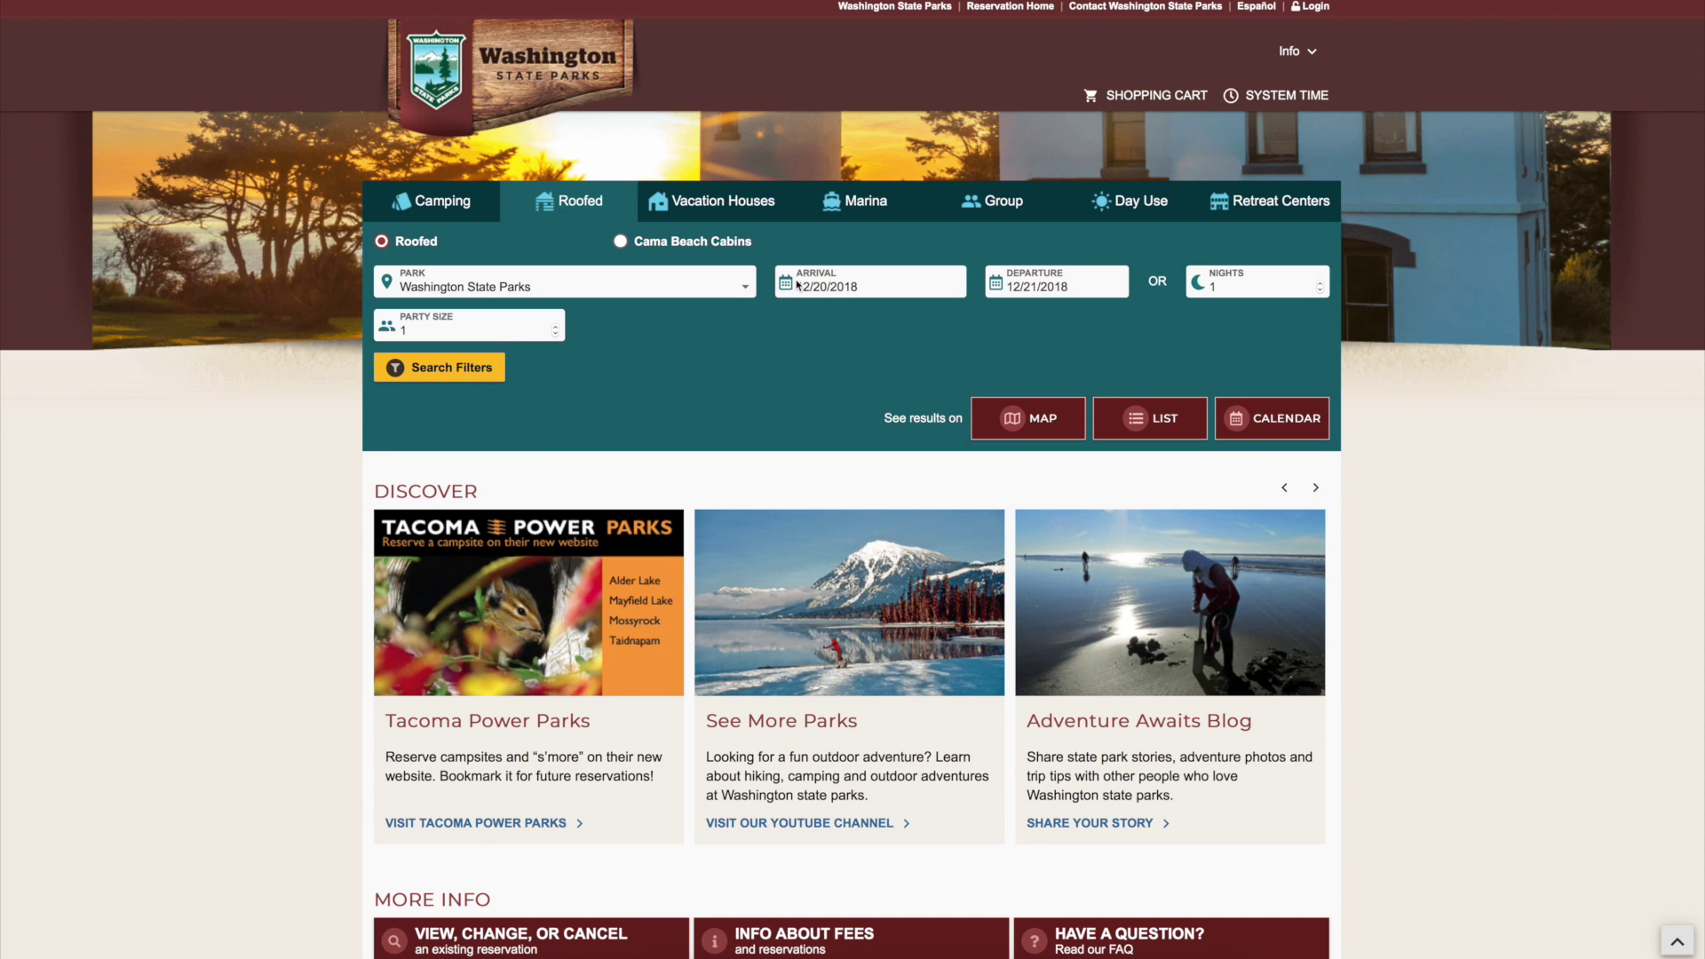
pyautogui.click(850, 287)
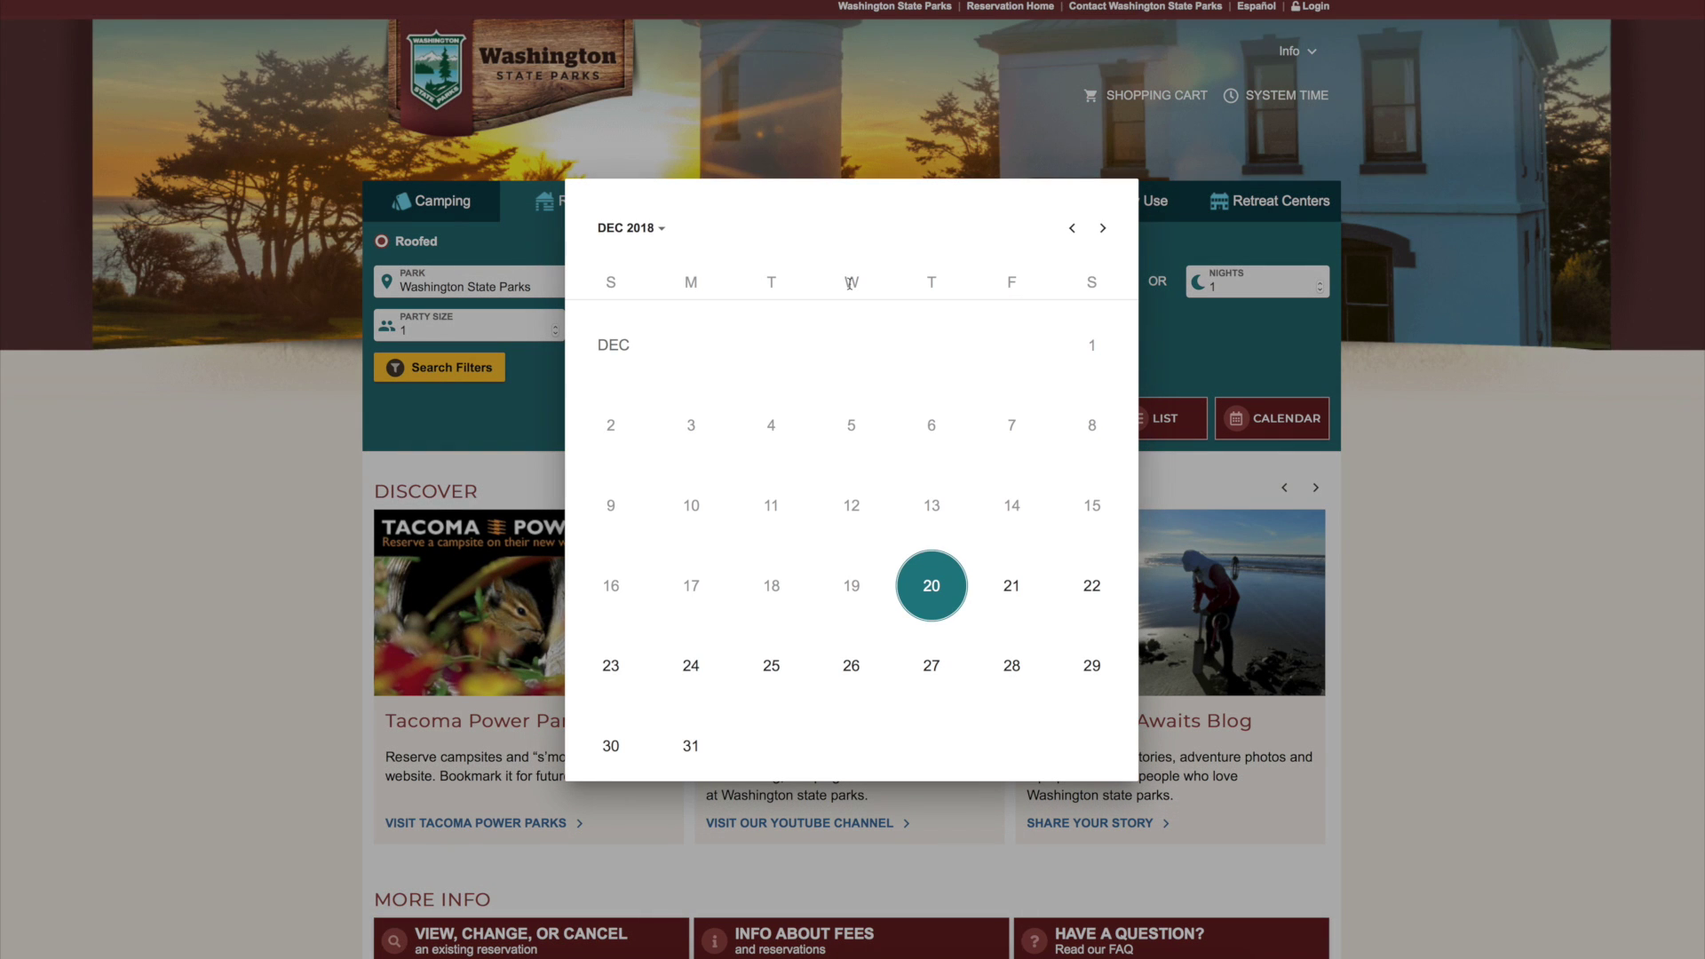
pyautogui.click(855, 668)
pyautogui.click(1320, 293)
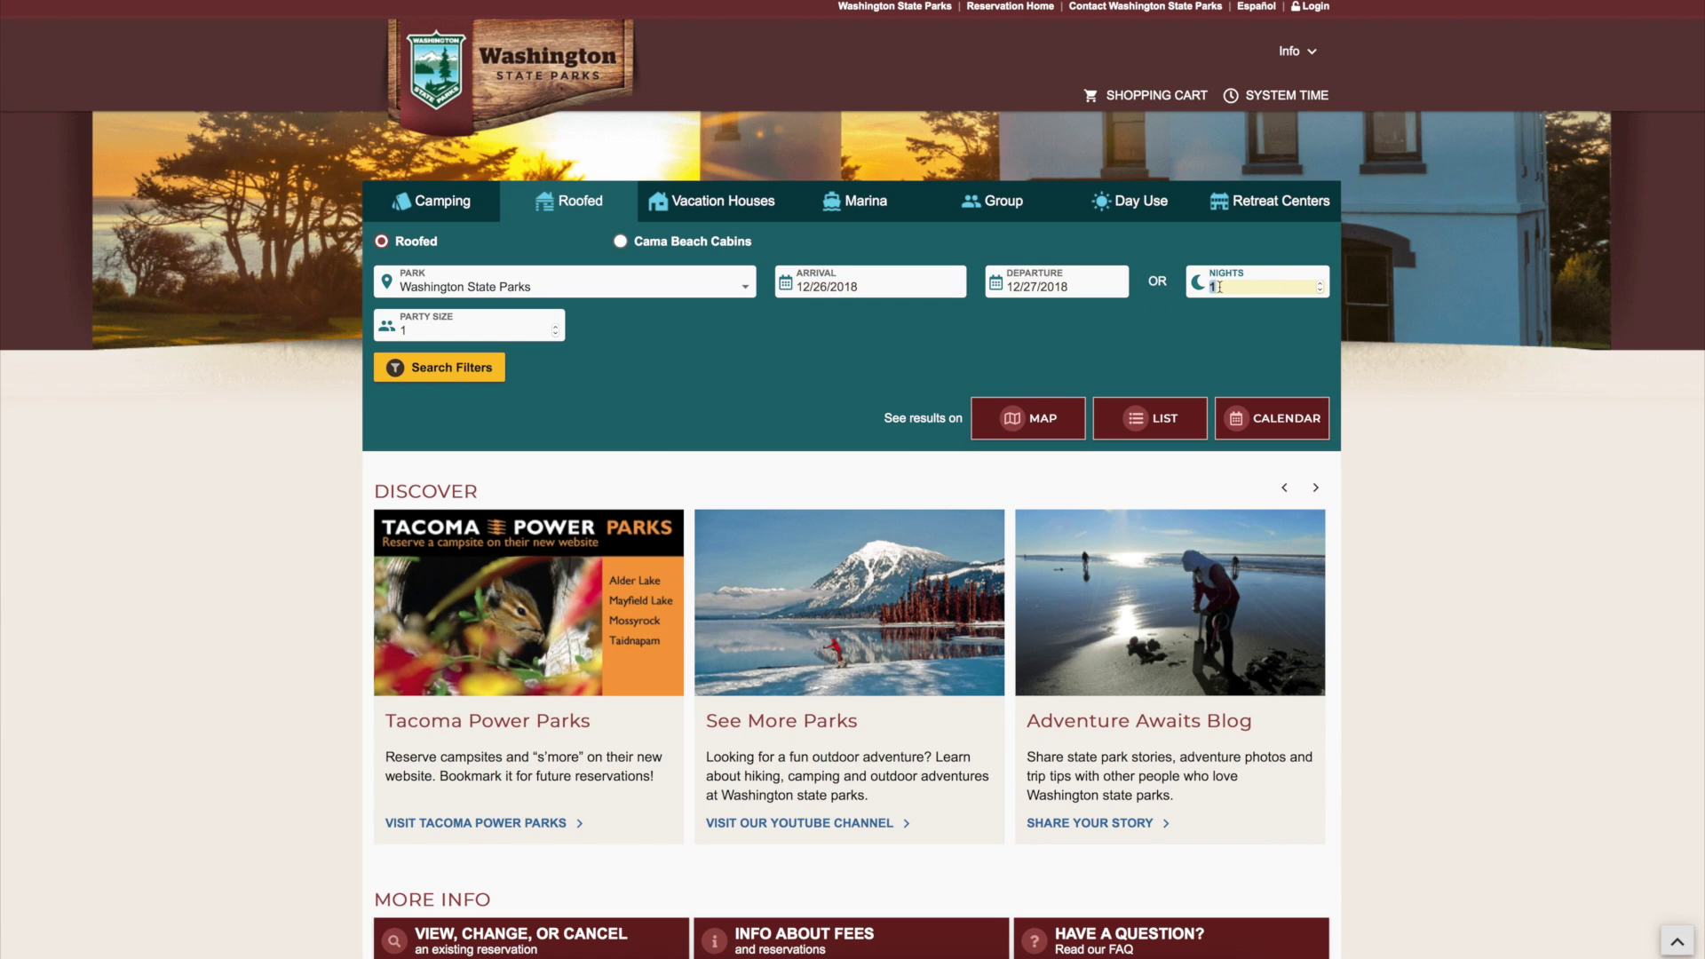
pyautogui.write('3')
pyautogui.click(519, 329)
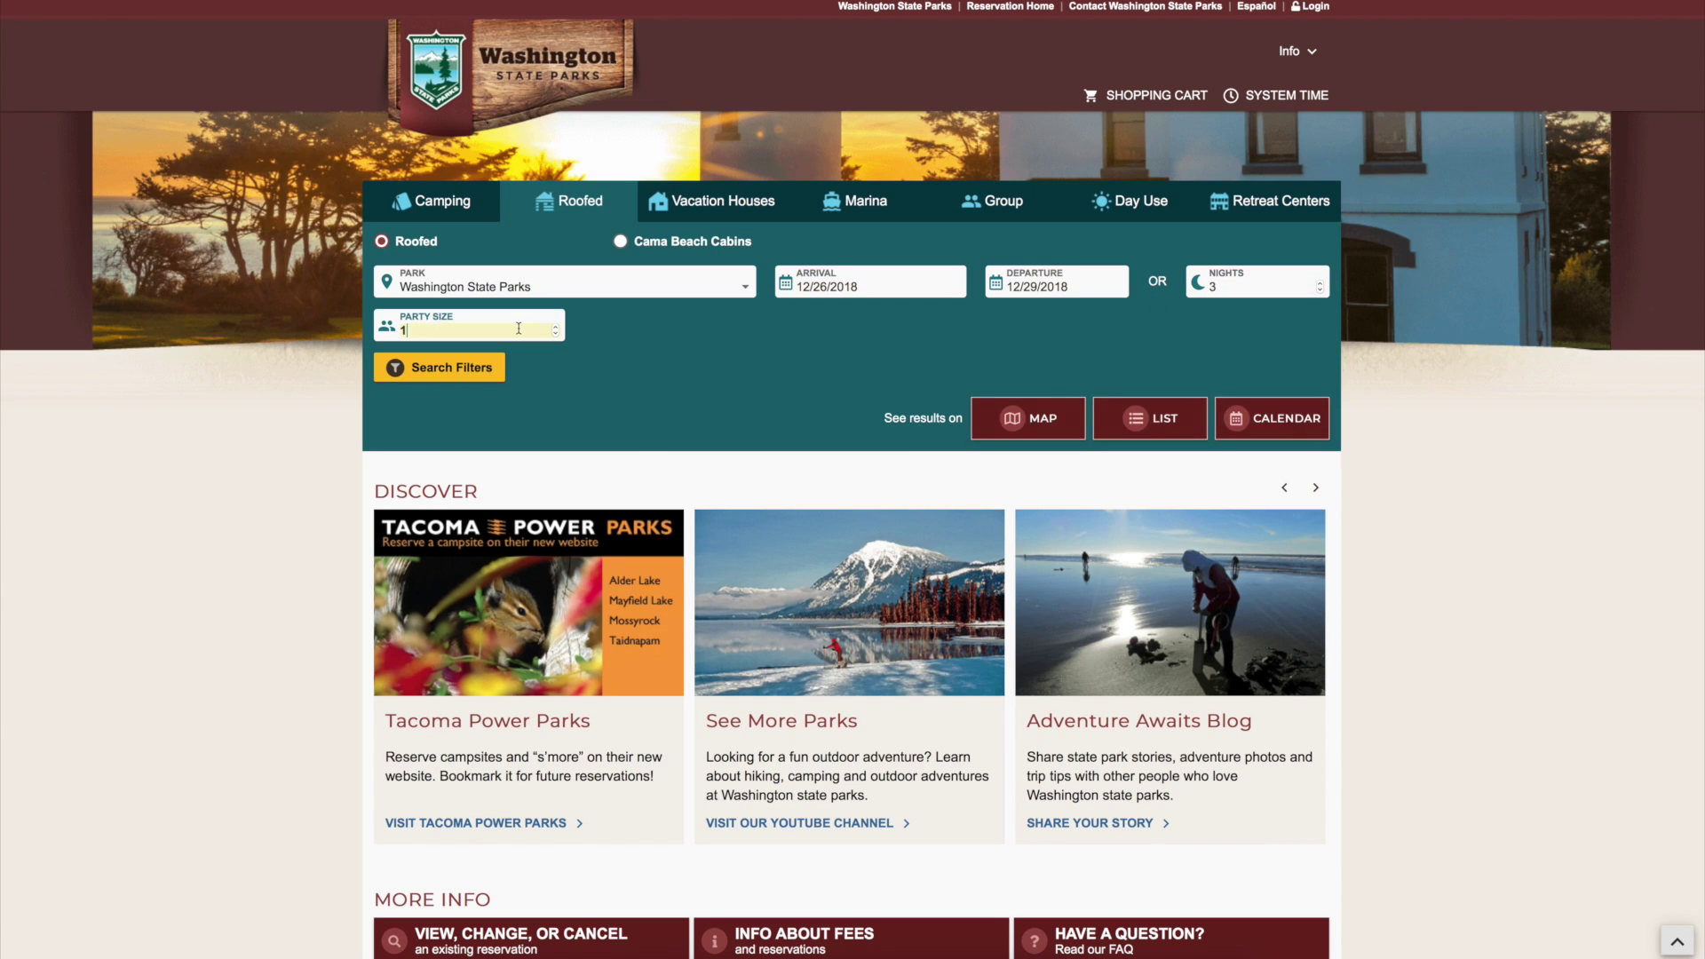
pyautogui.press('BackSpace')
pyautogui.write('2')
pyautogui.click(1025, 423)
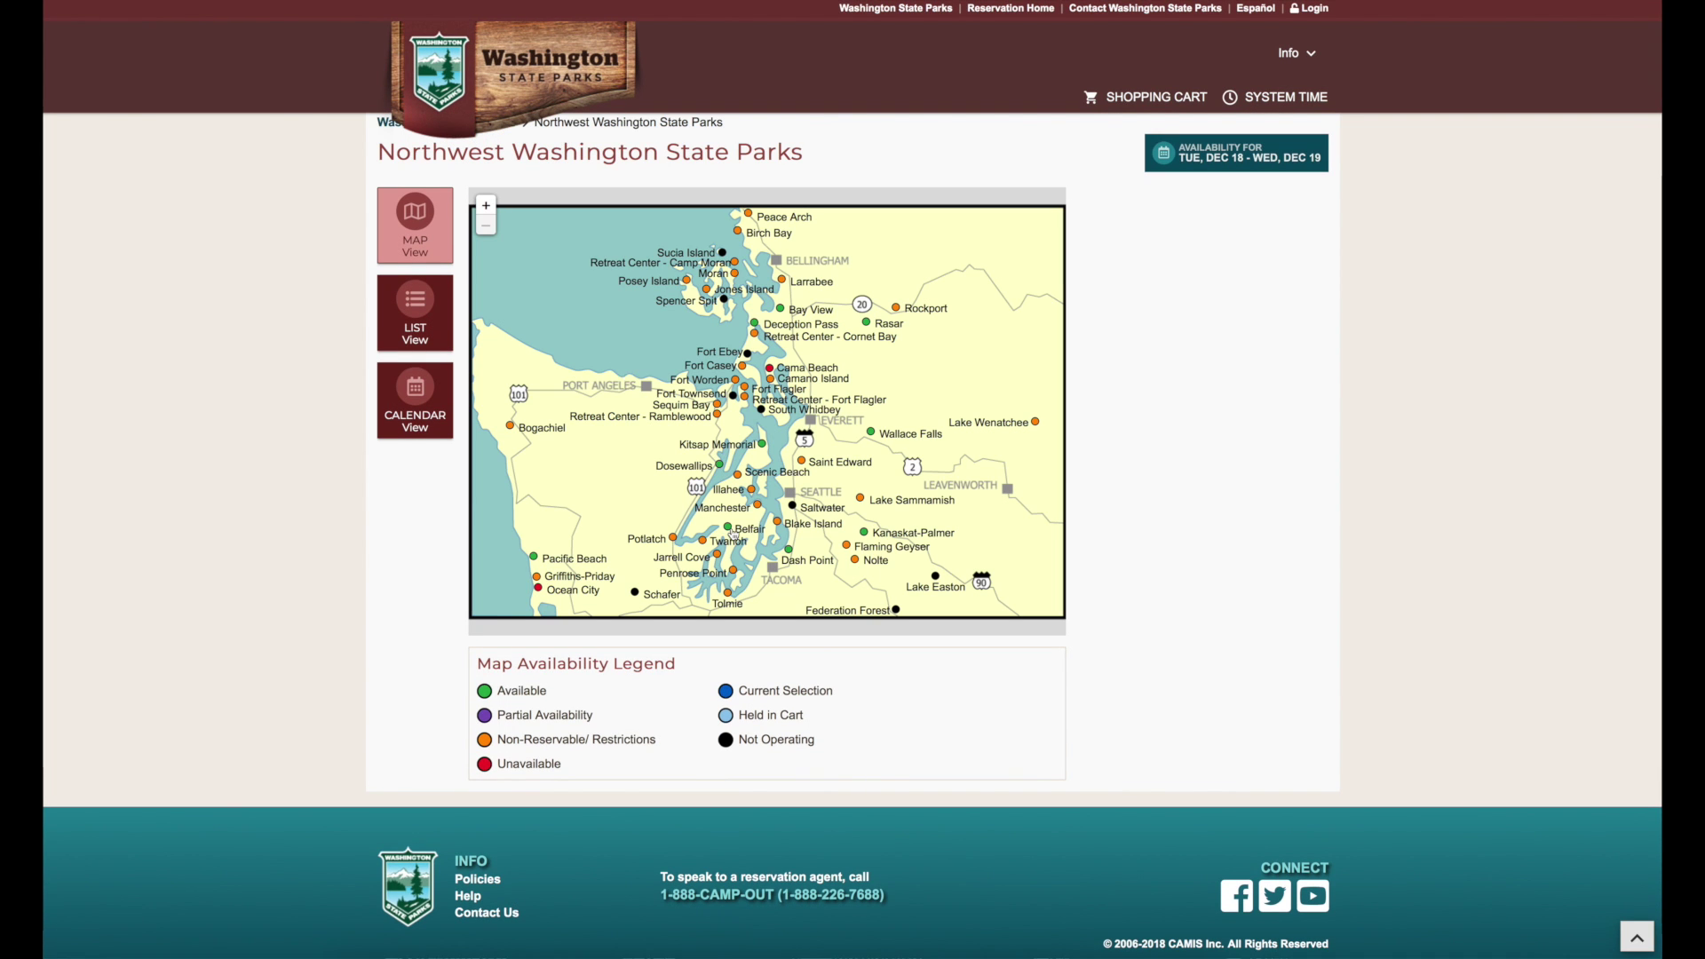
# - Open Belfair State Park's Main Loop map and select cabin site C2 to see its details
pyautogui.click(728, 528)
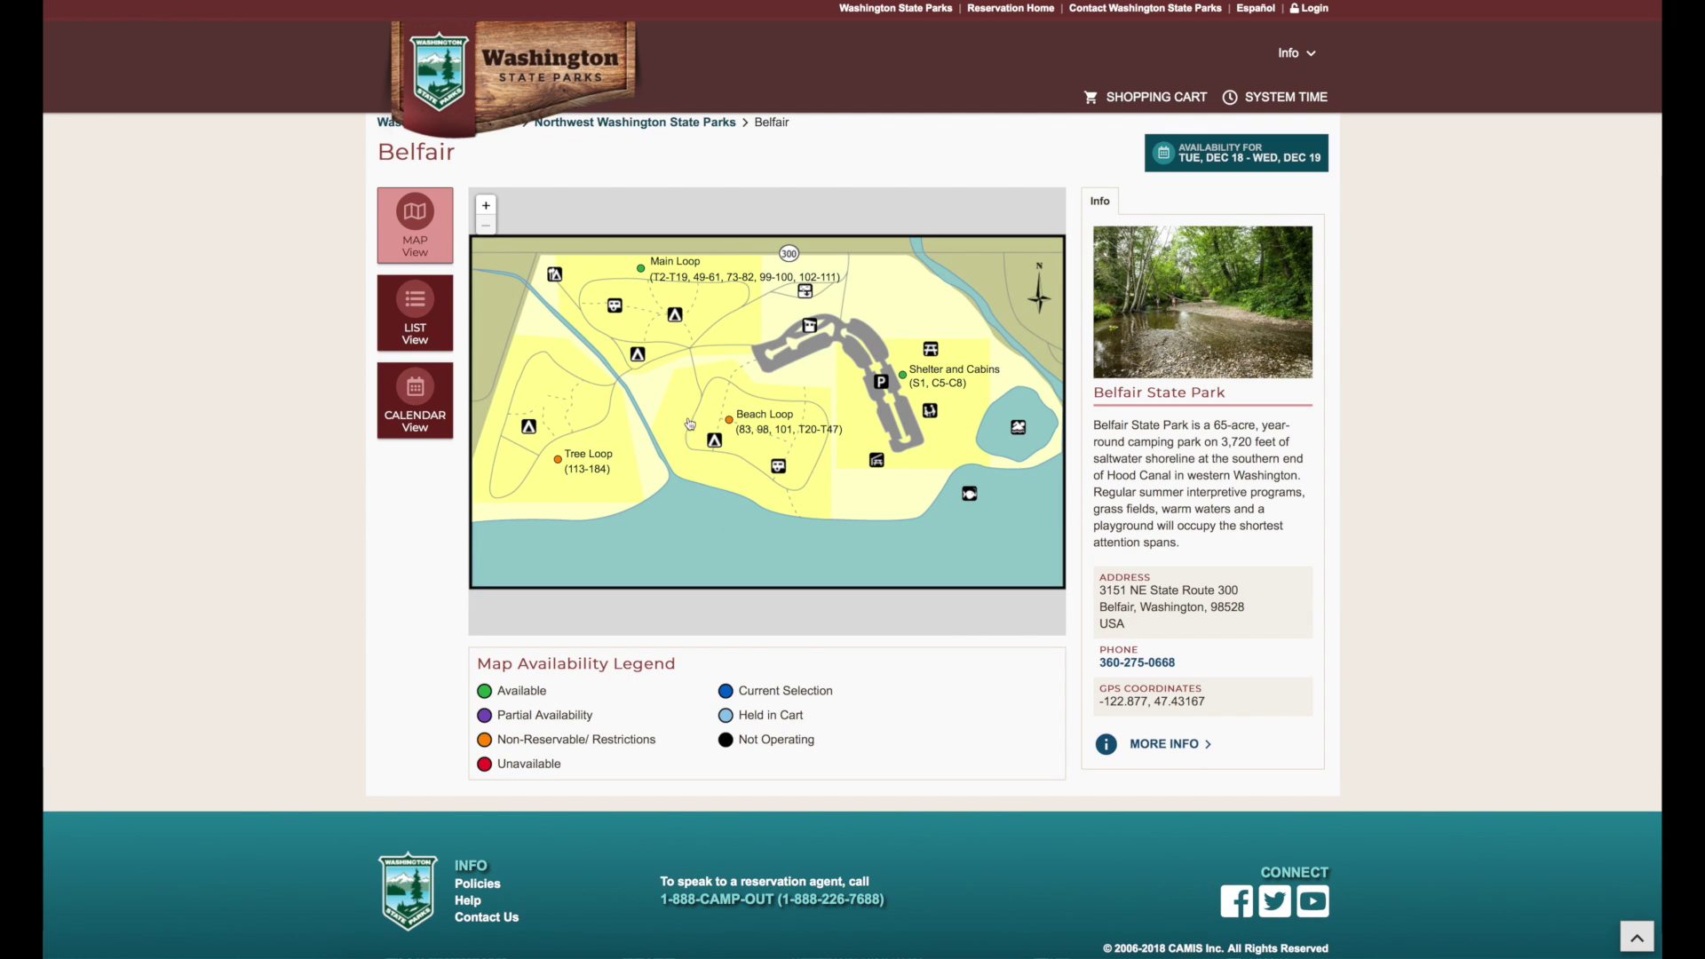
pyautogui.click(640, 270)
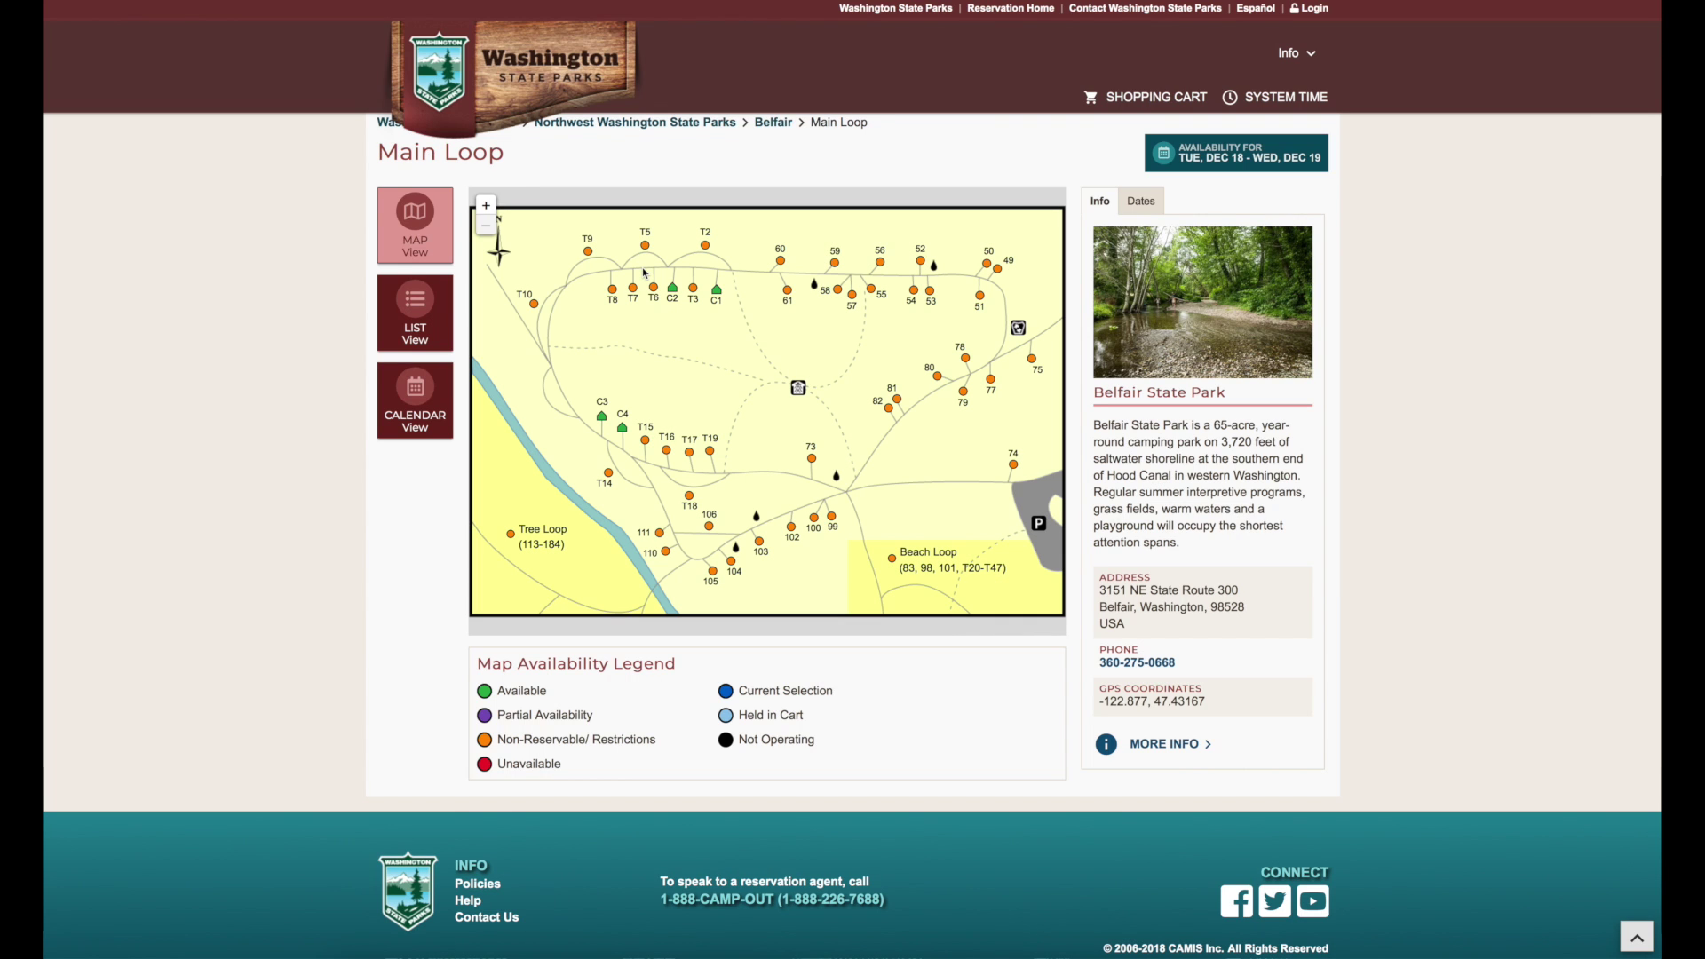
pyautogui.click(674, 291)
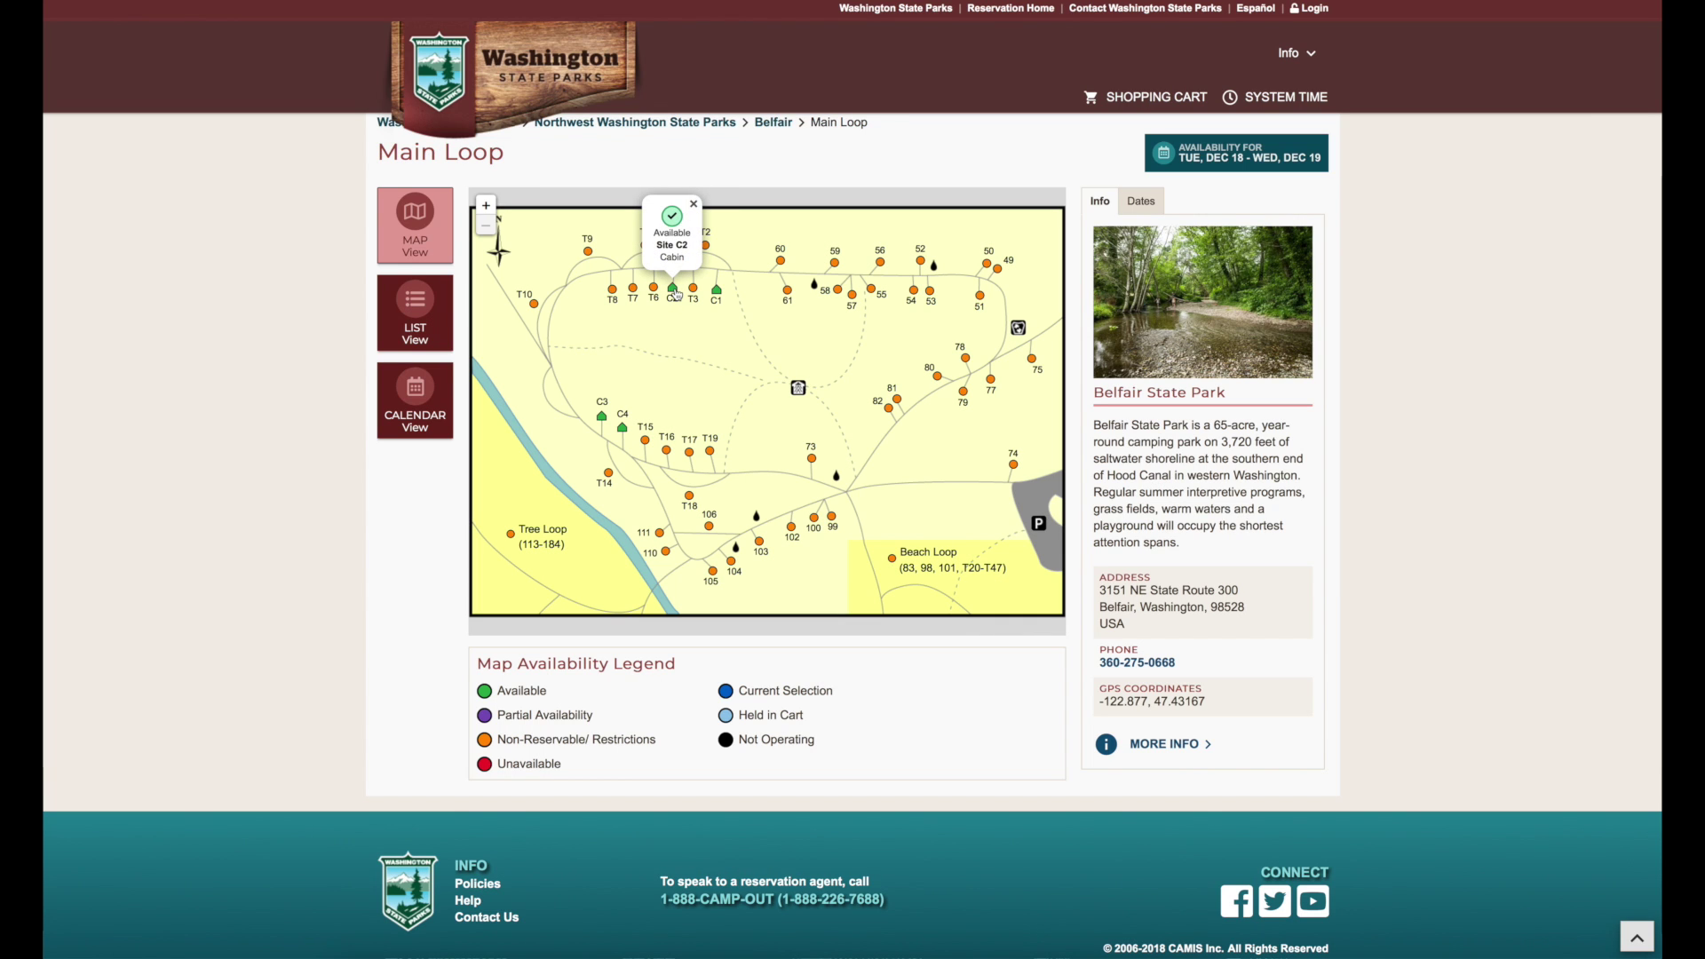
pyautogui.click(674, 293)
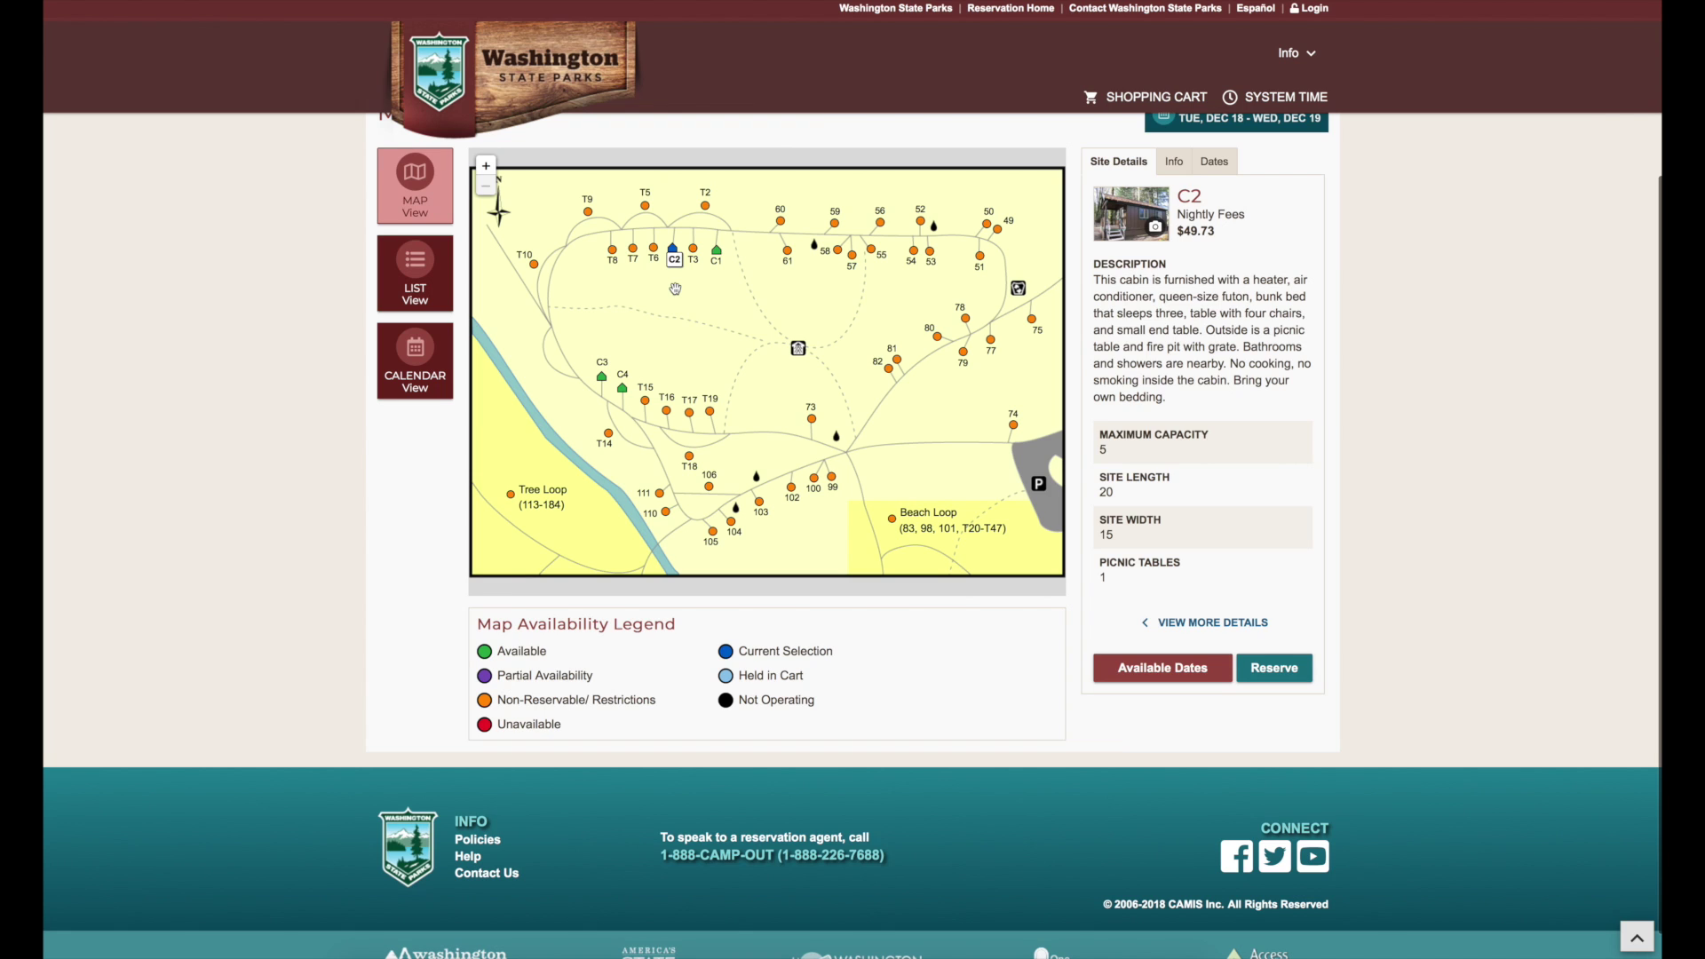
# - Reserve Belfair cabin C1 for Dec 18–26, 2018, accepting both acknowledgements
pyautogui.click(798, 348)
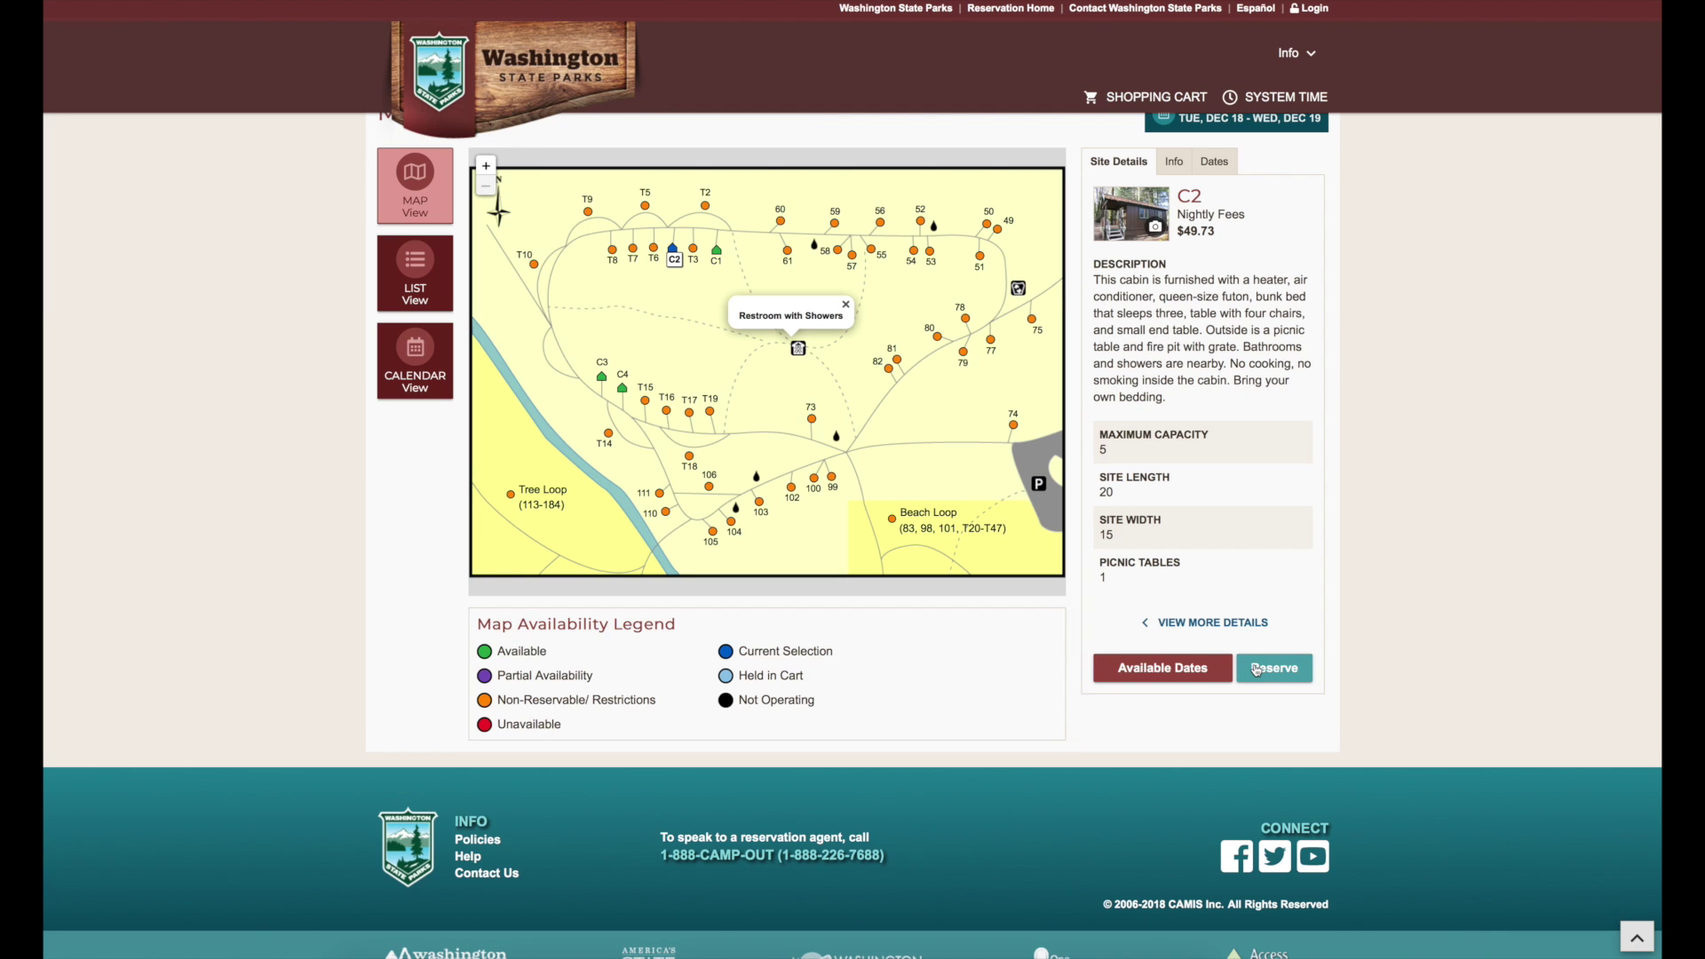
pyautogui.click(1255, 669)
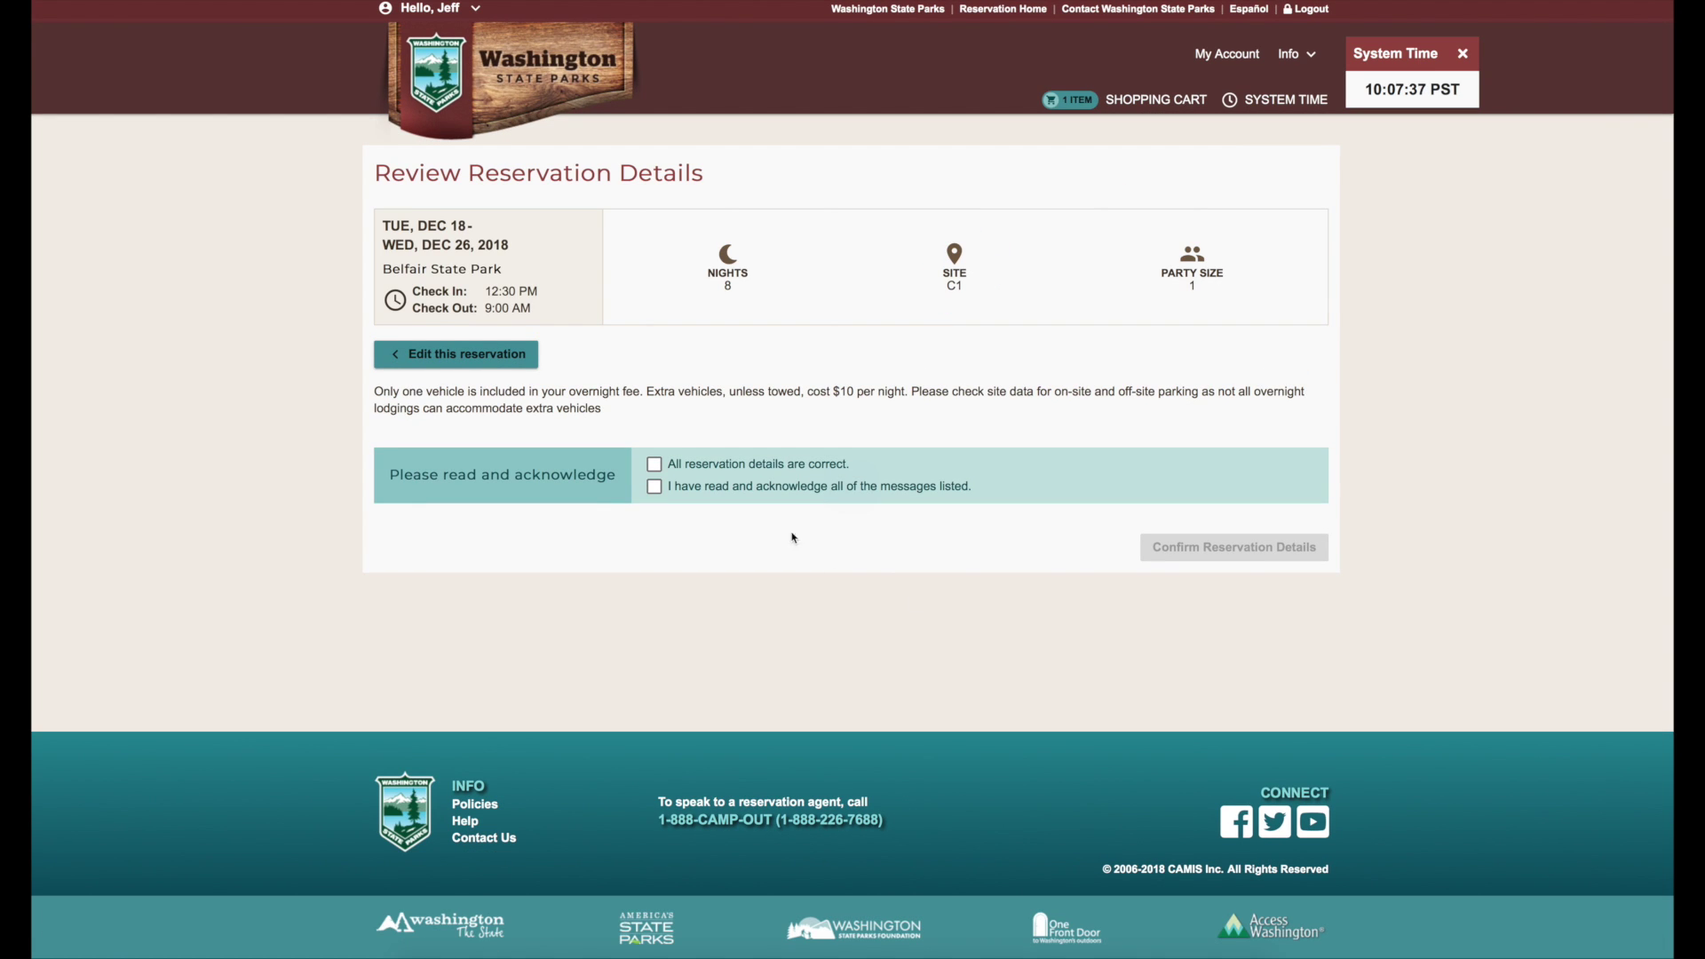
pyautogui.click(654, 464)
pyautogui.click(655, 487)
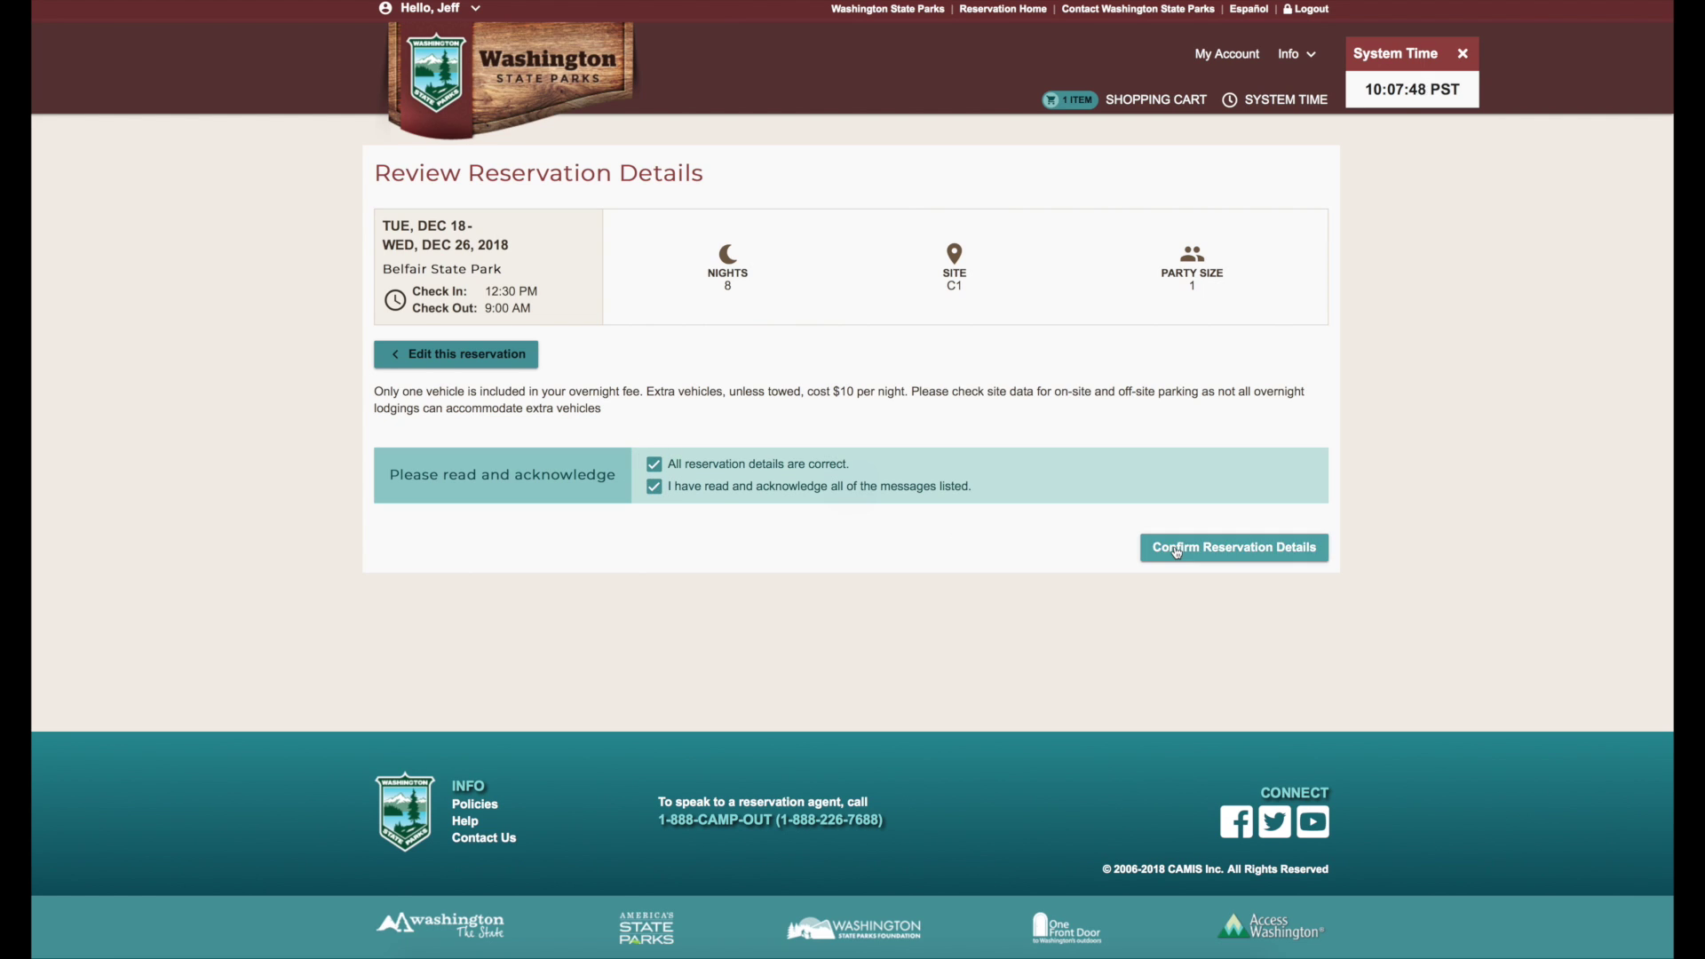
pyautogui.click(1176, 550)
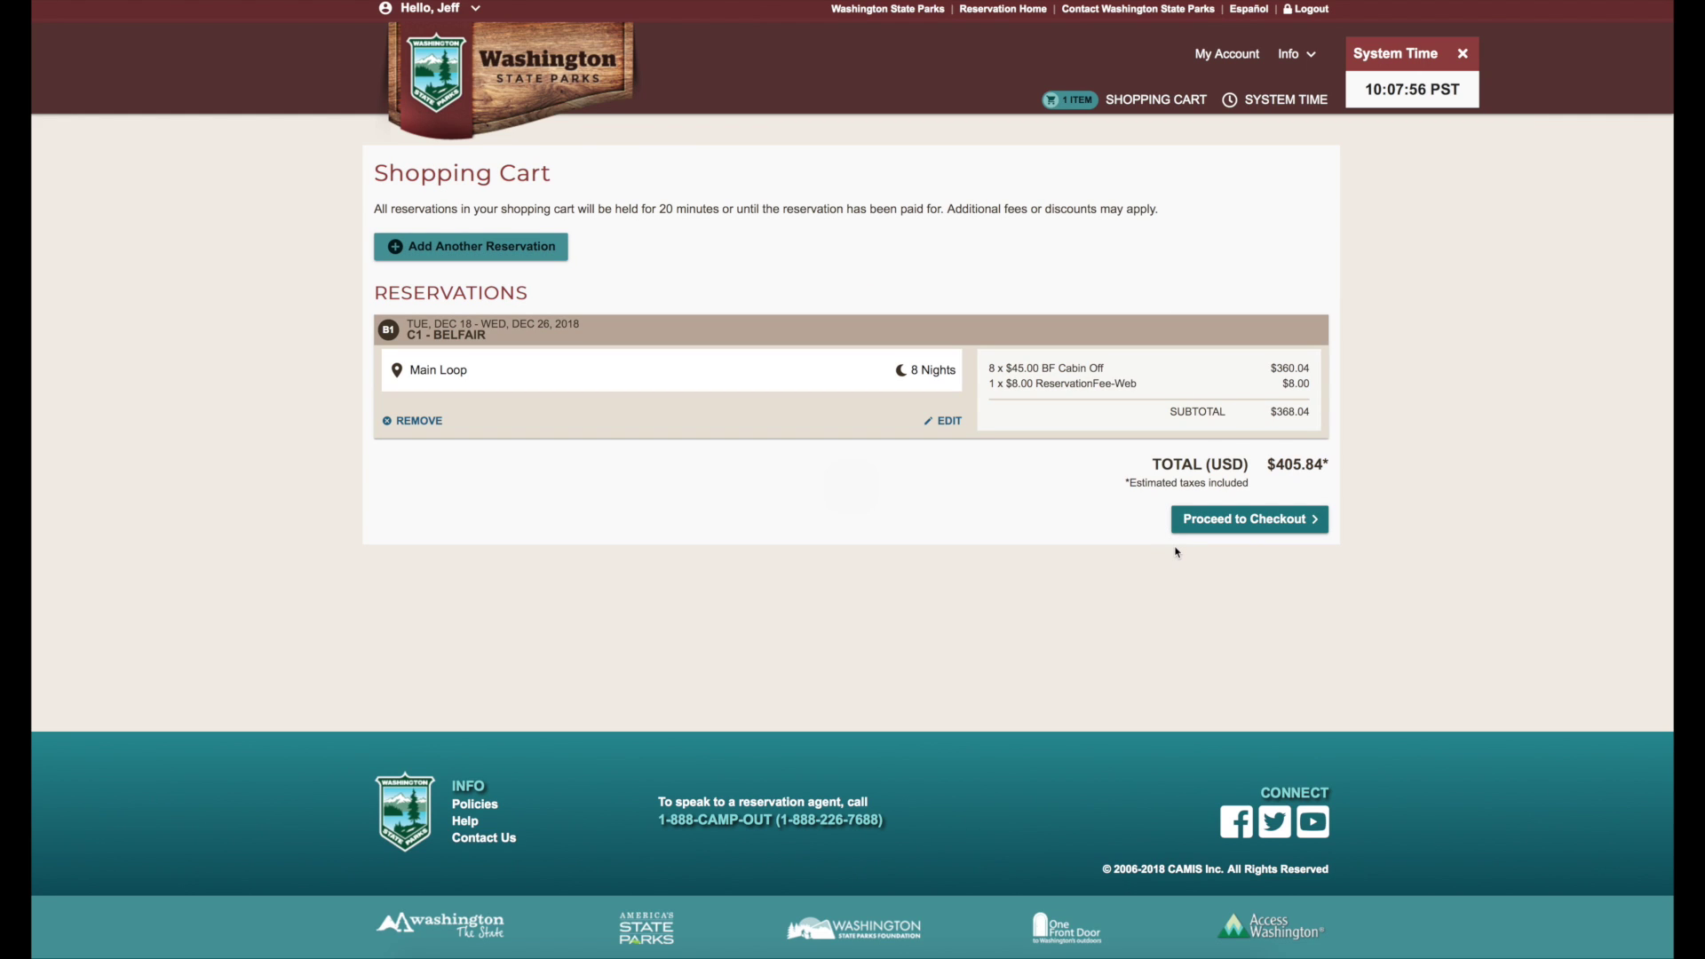
# - Proceed to checkout and accept the park rules, change policy and cancellation policy
pyautogui.click(1207, 524)
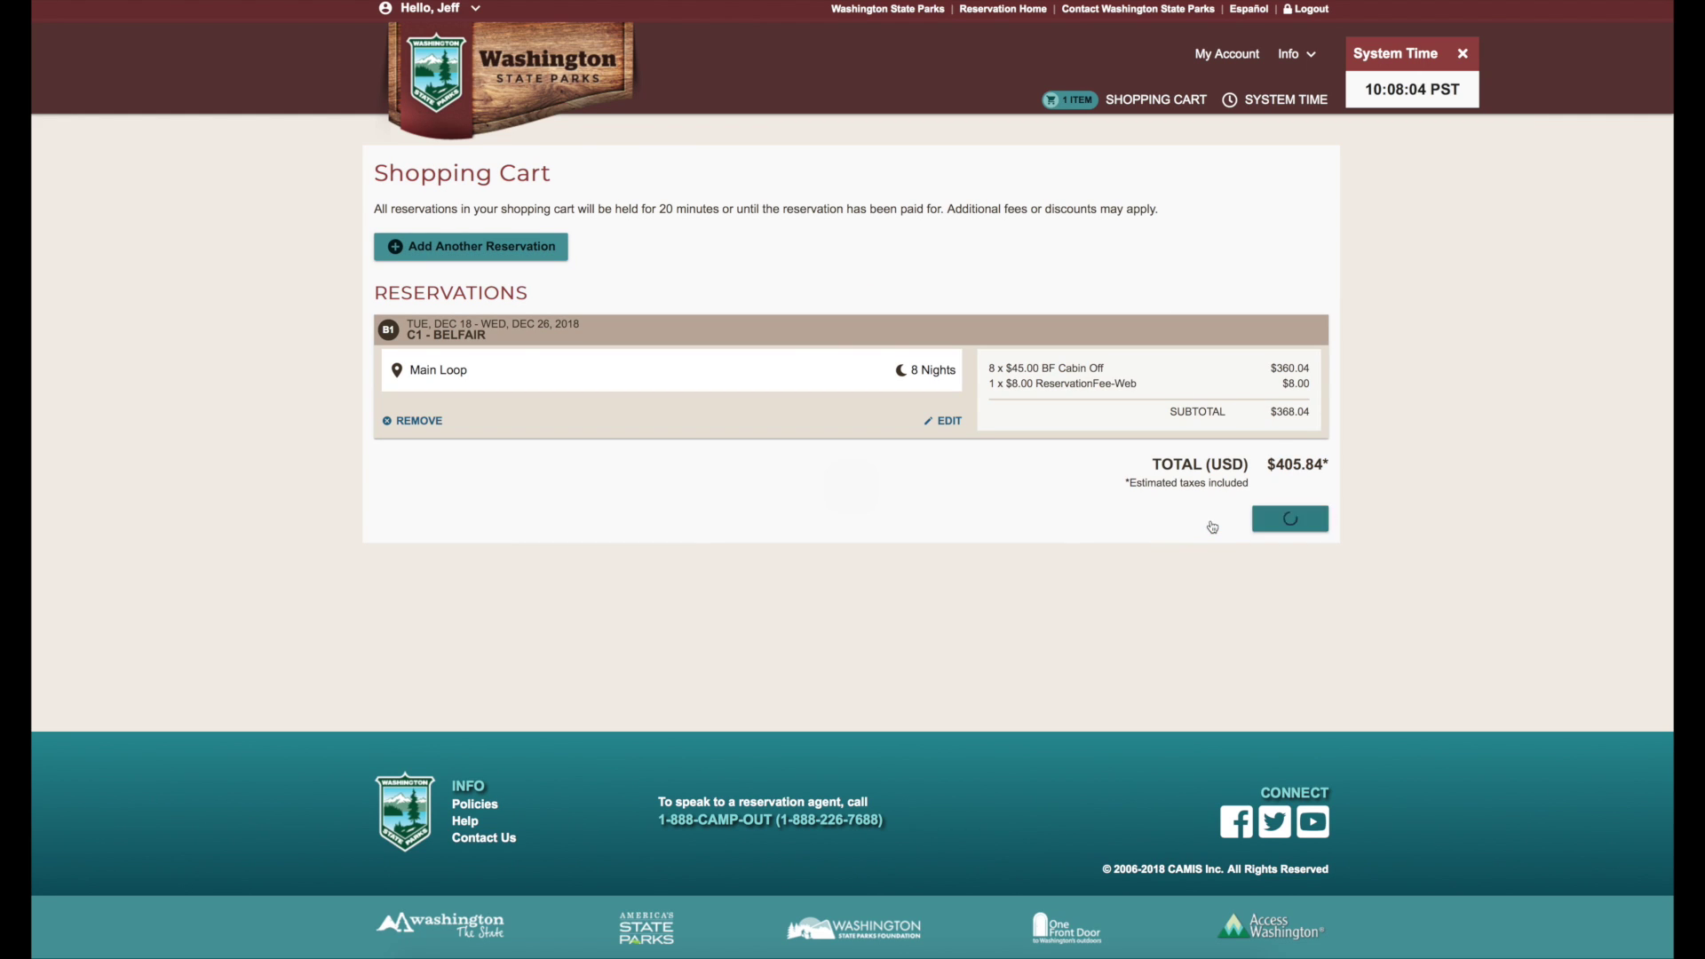
pyautogui.click(535, 336)
pyautogui.click(535, 357)
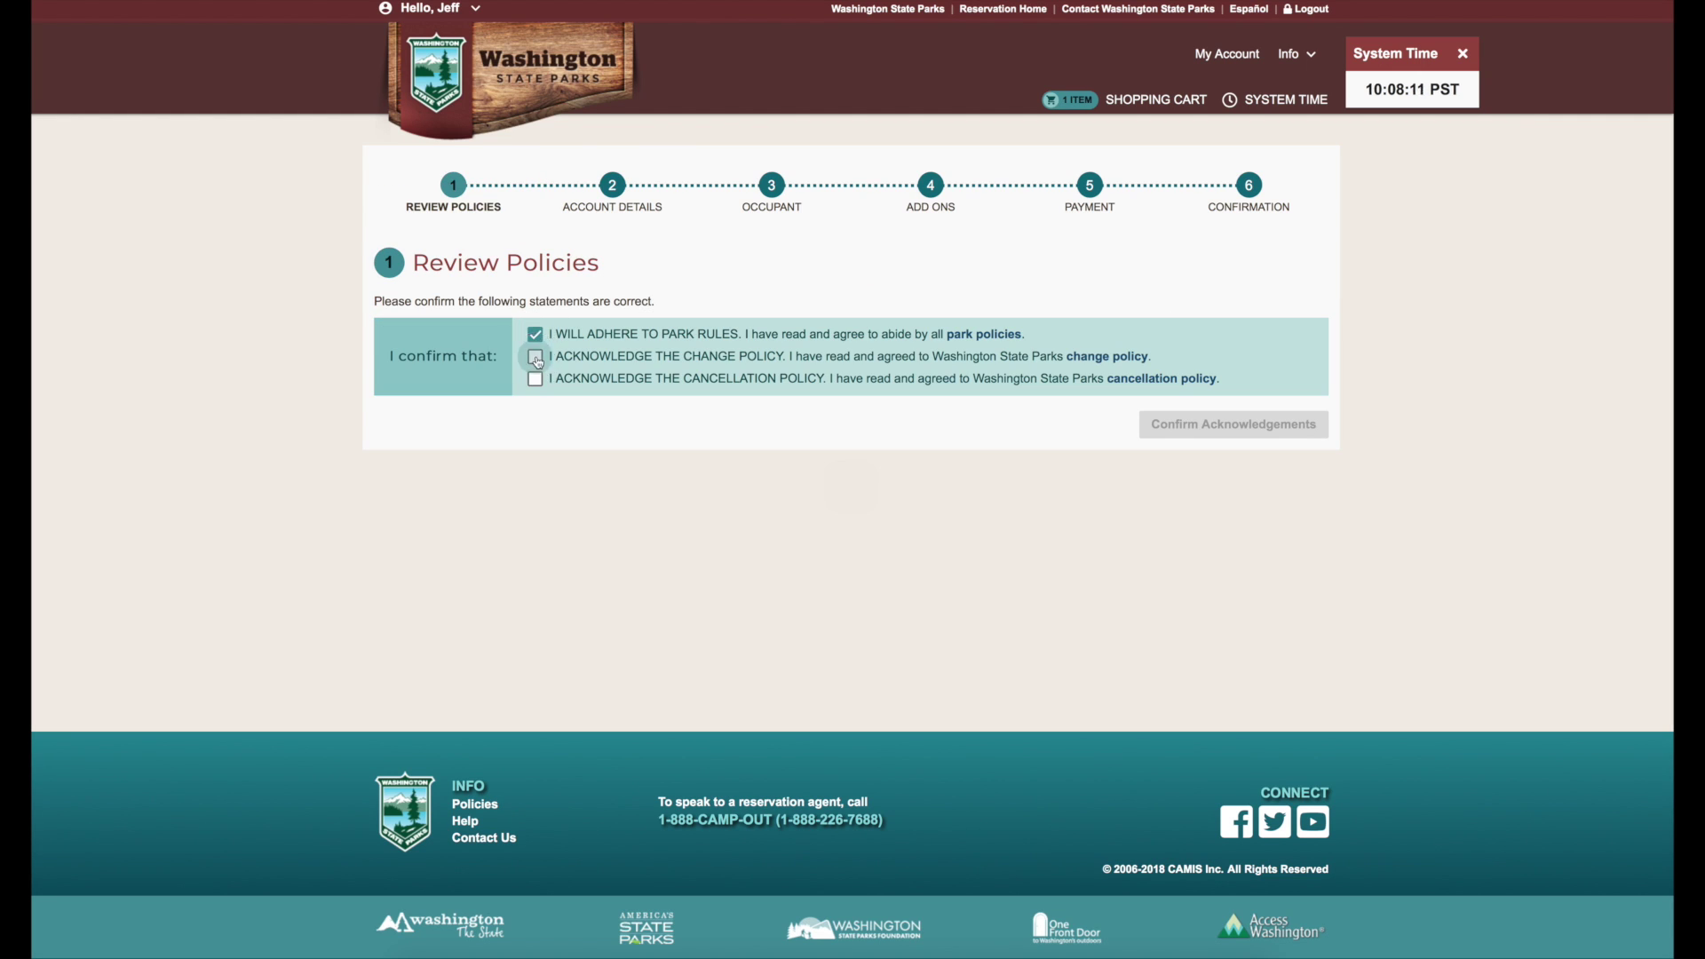
pyautogui.click(536, 380)
pyautogui.click(1168, 428)
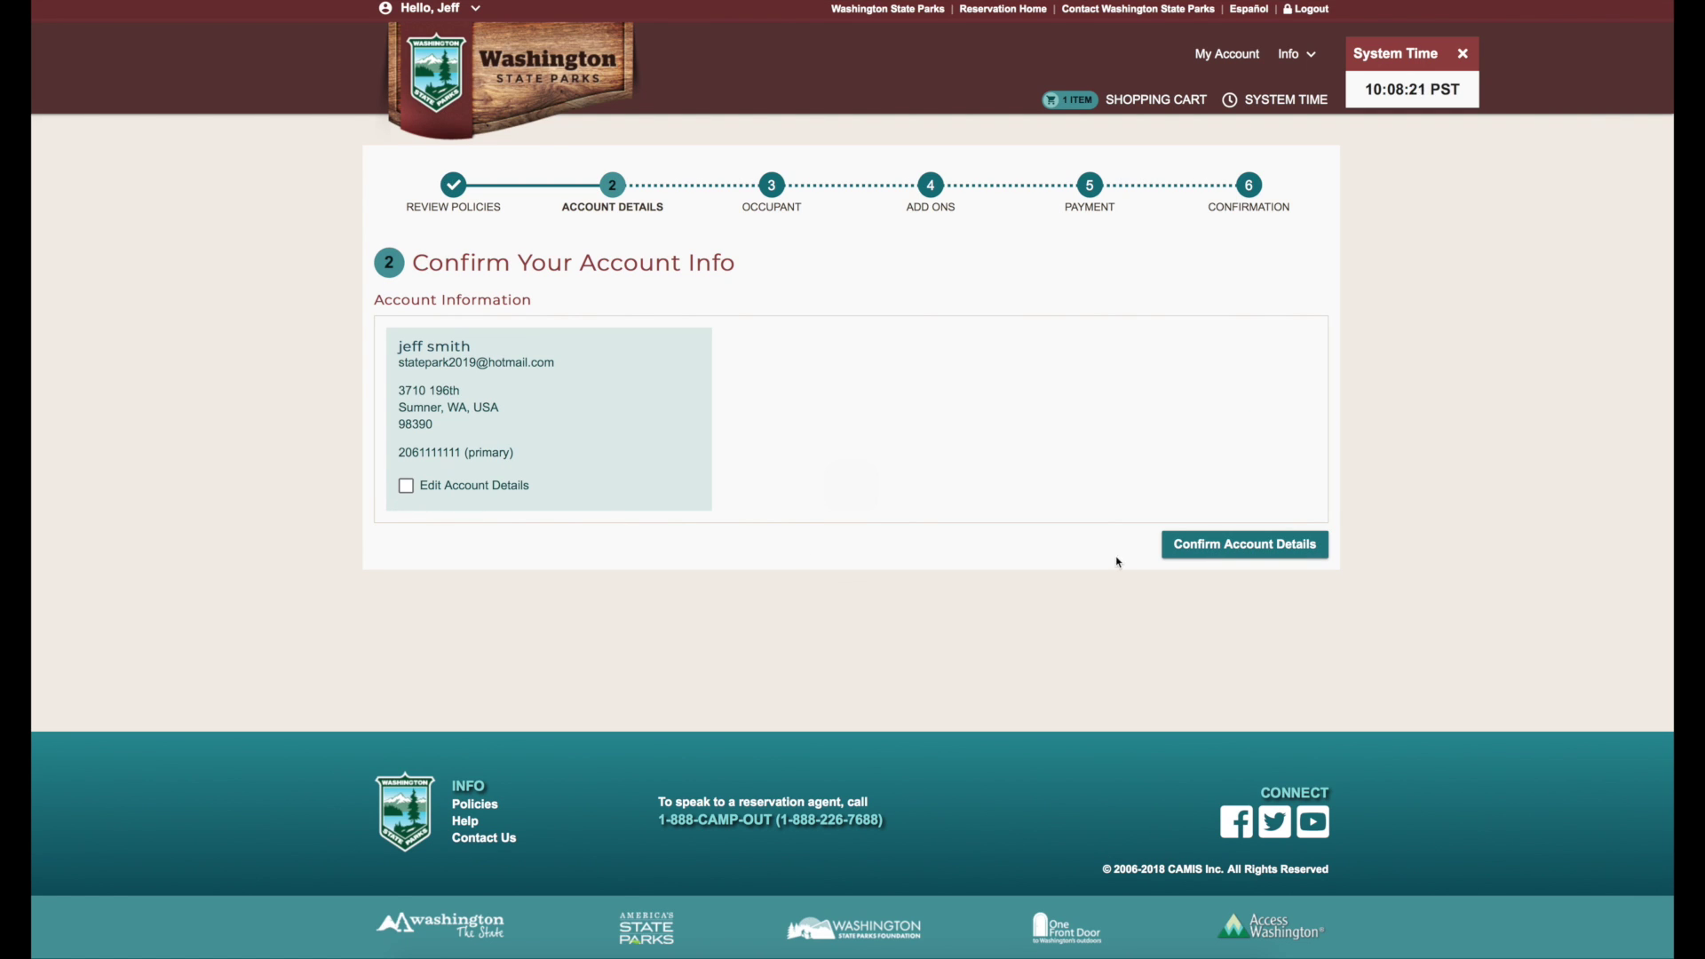
# - Confirm account and occupant, decline the pet fee and extra vehicle, and add a $30 Discover Pass
pyautogui.click(1192, 545)
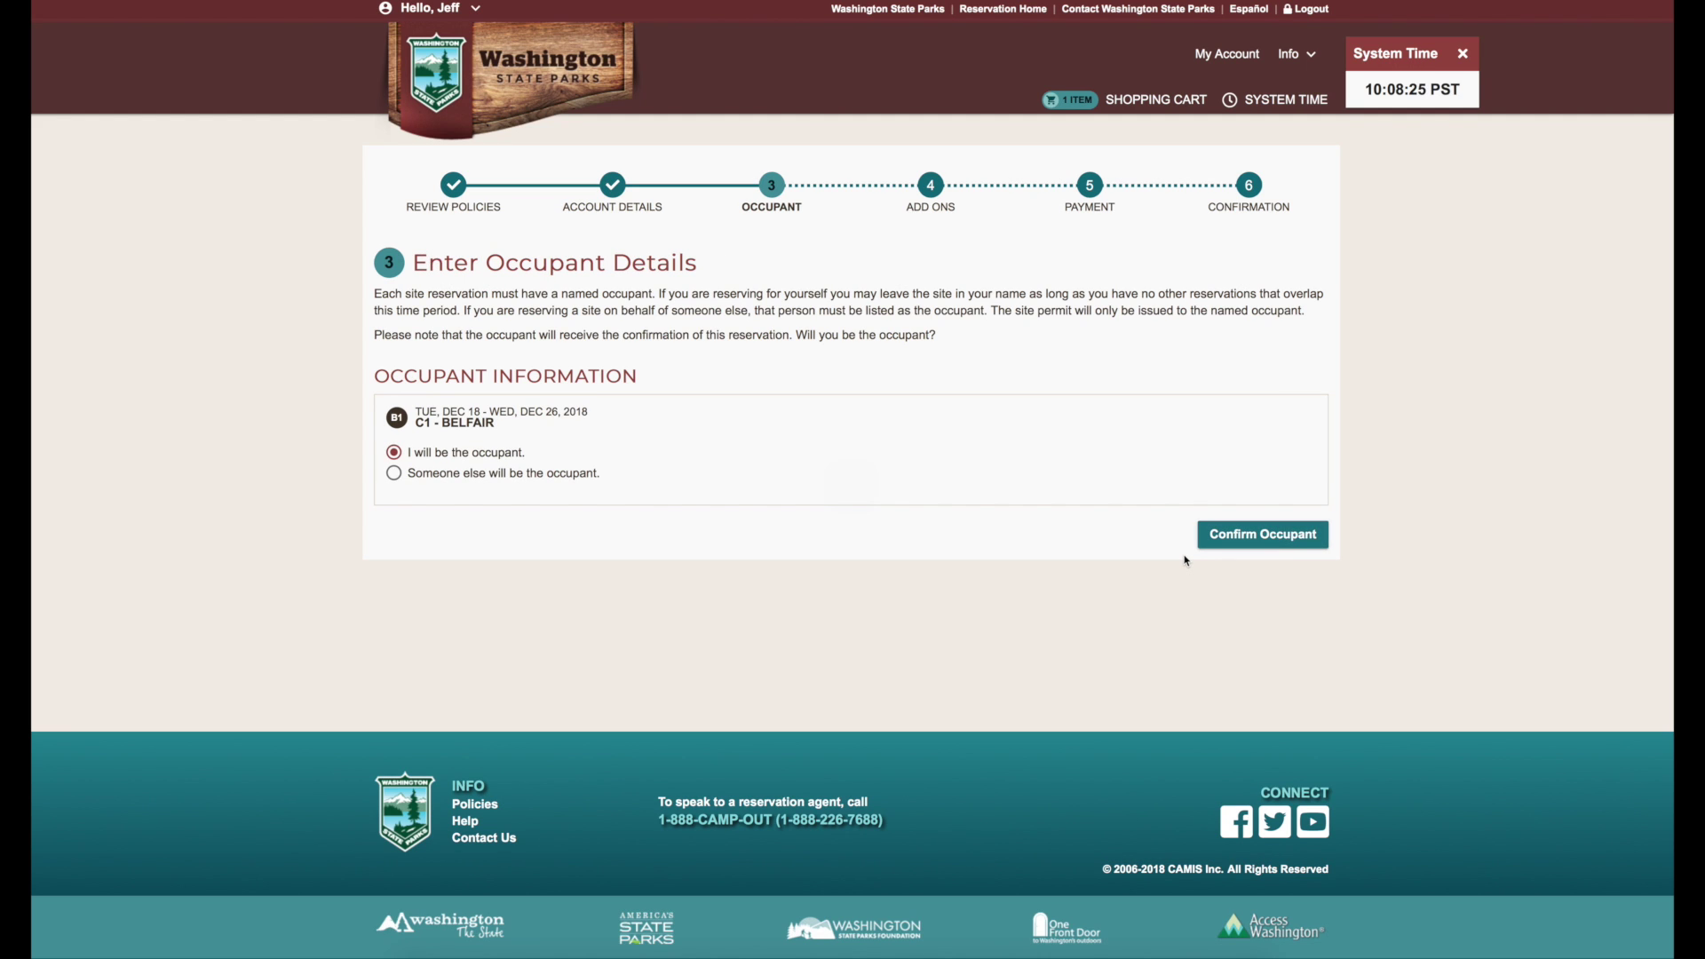
pyautogui.click(1241, 539)
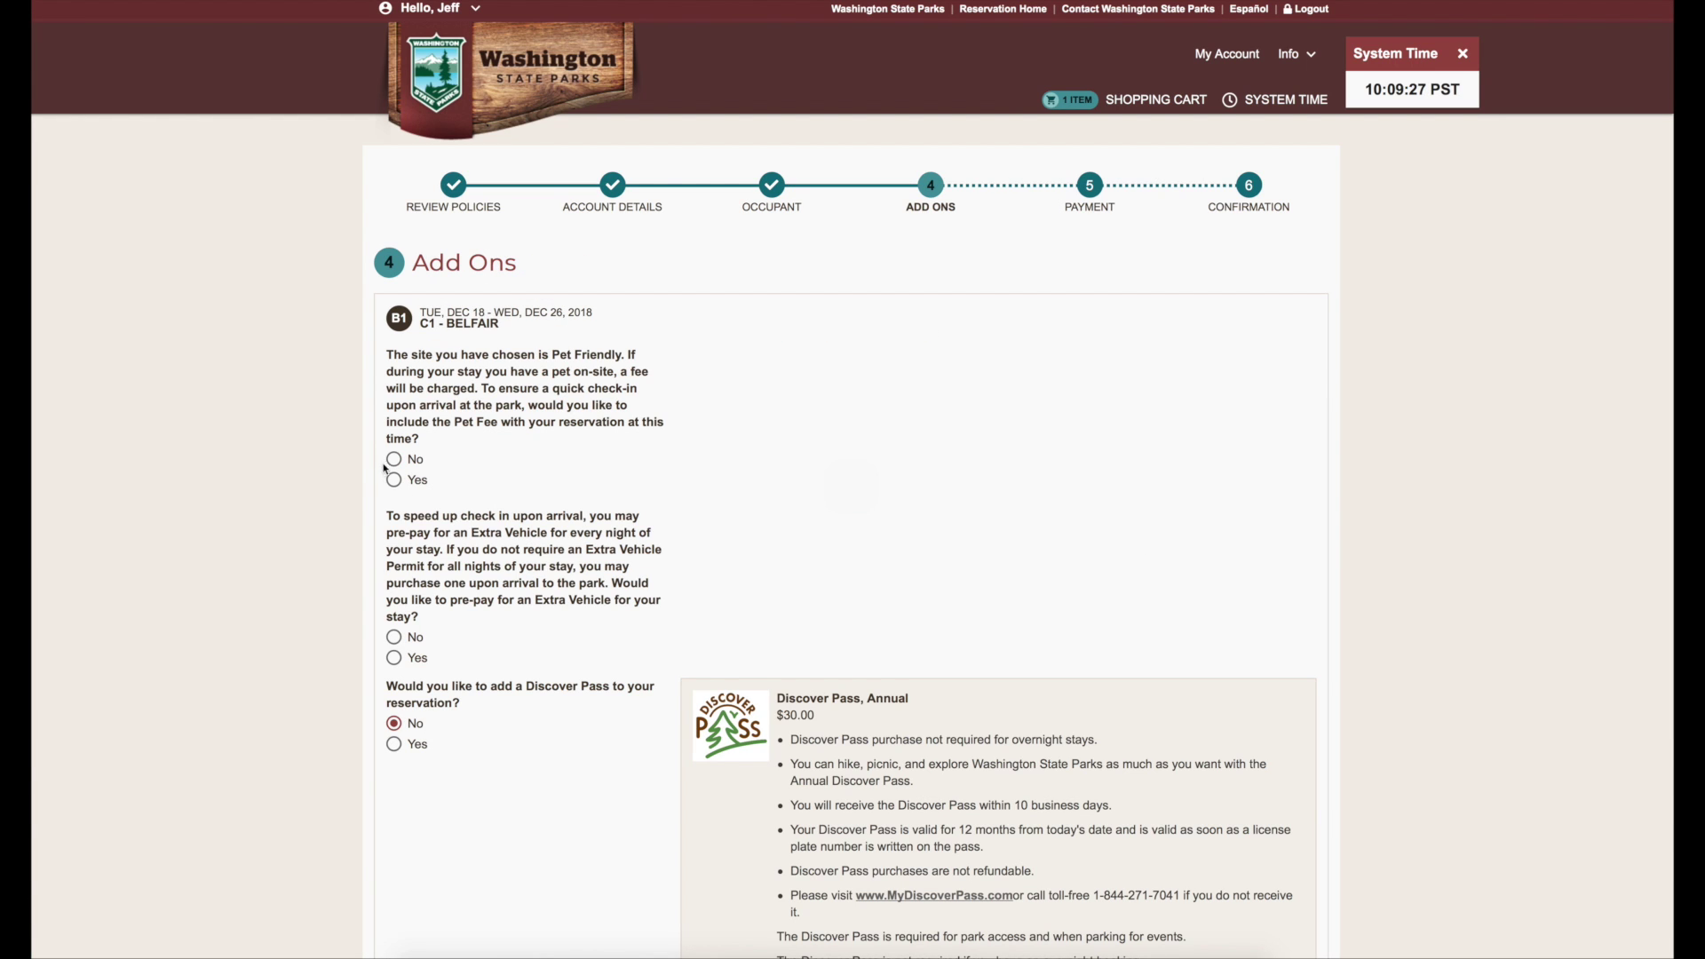
pyautogui.click(395, 460)
pyautogui.click(394, 639)
pyautogui.click(394, 744)
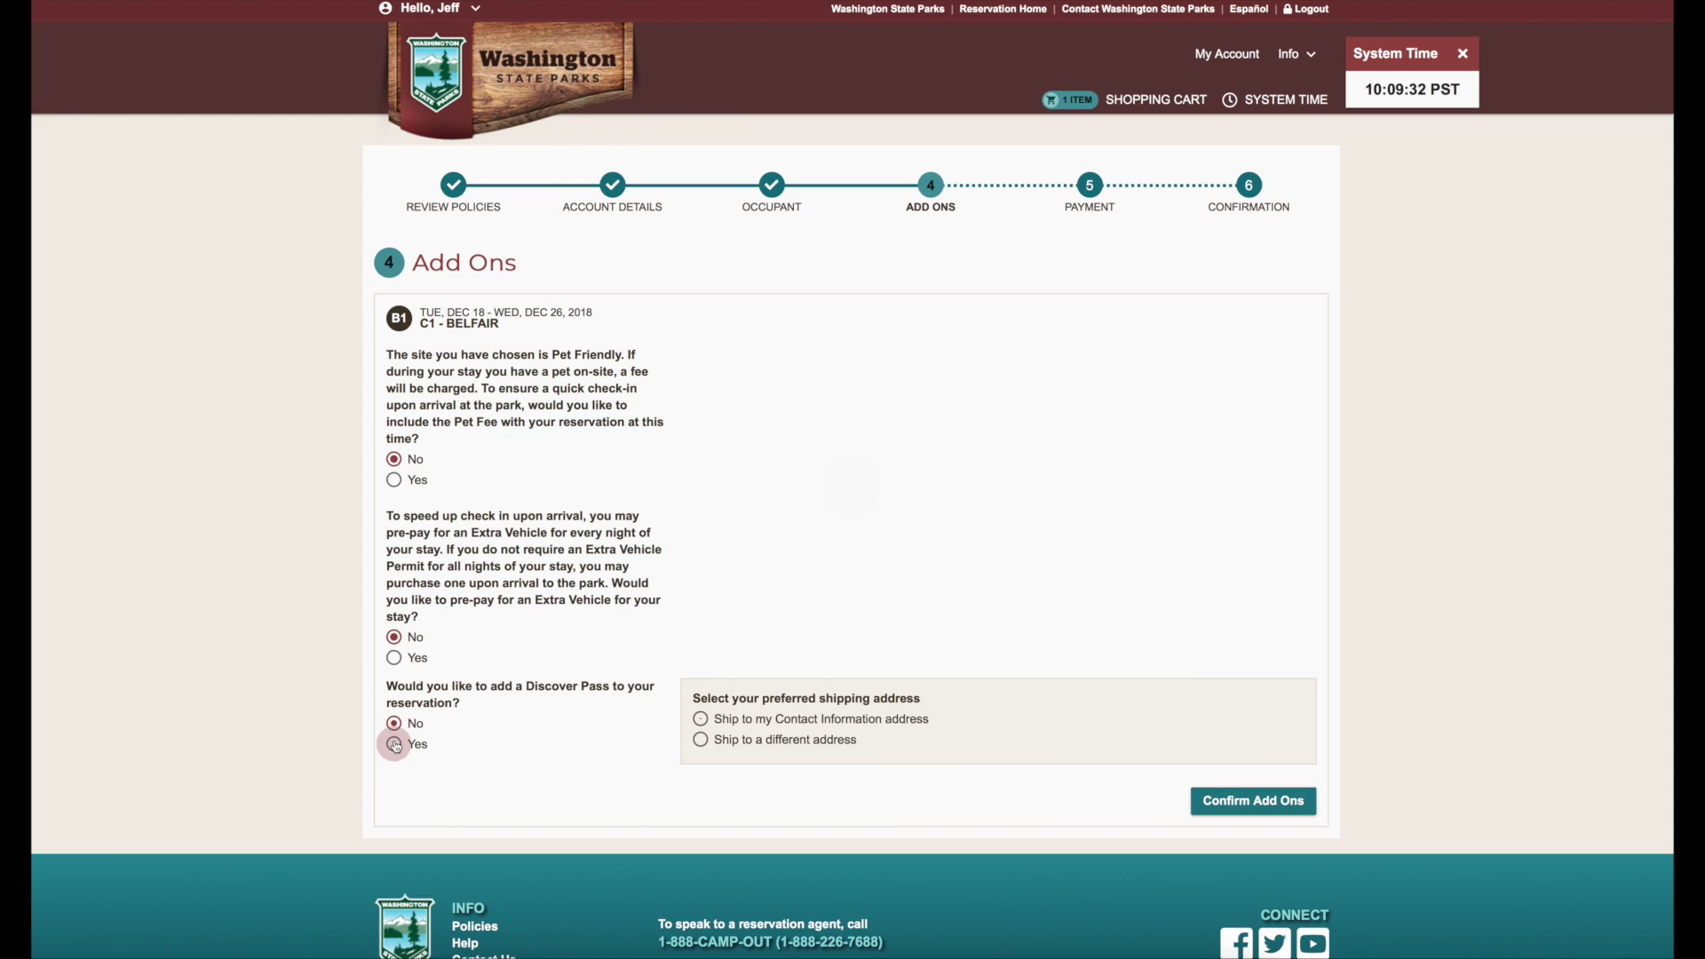
pyautogui.click(1204, 798)
pyautogui.click(578, 315)
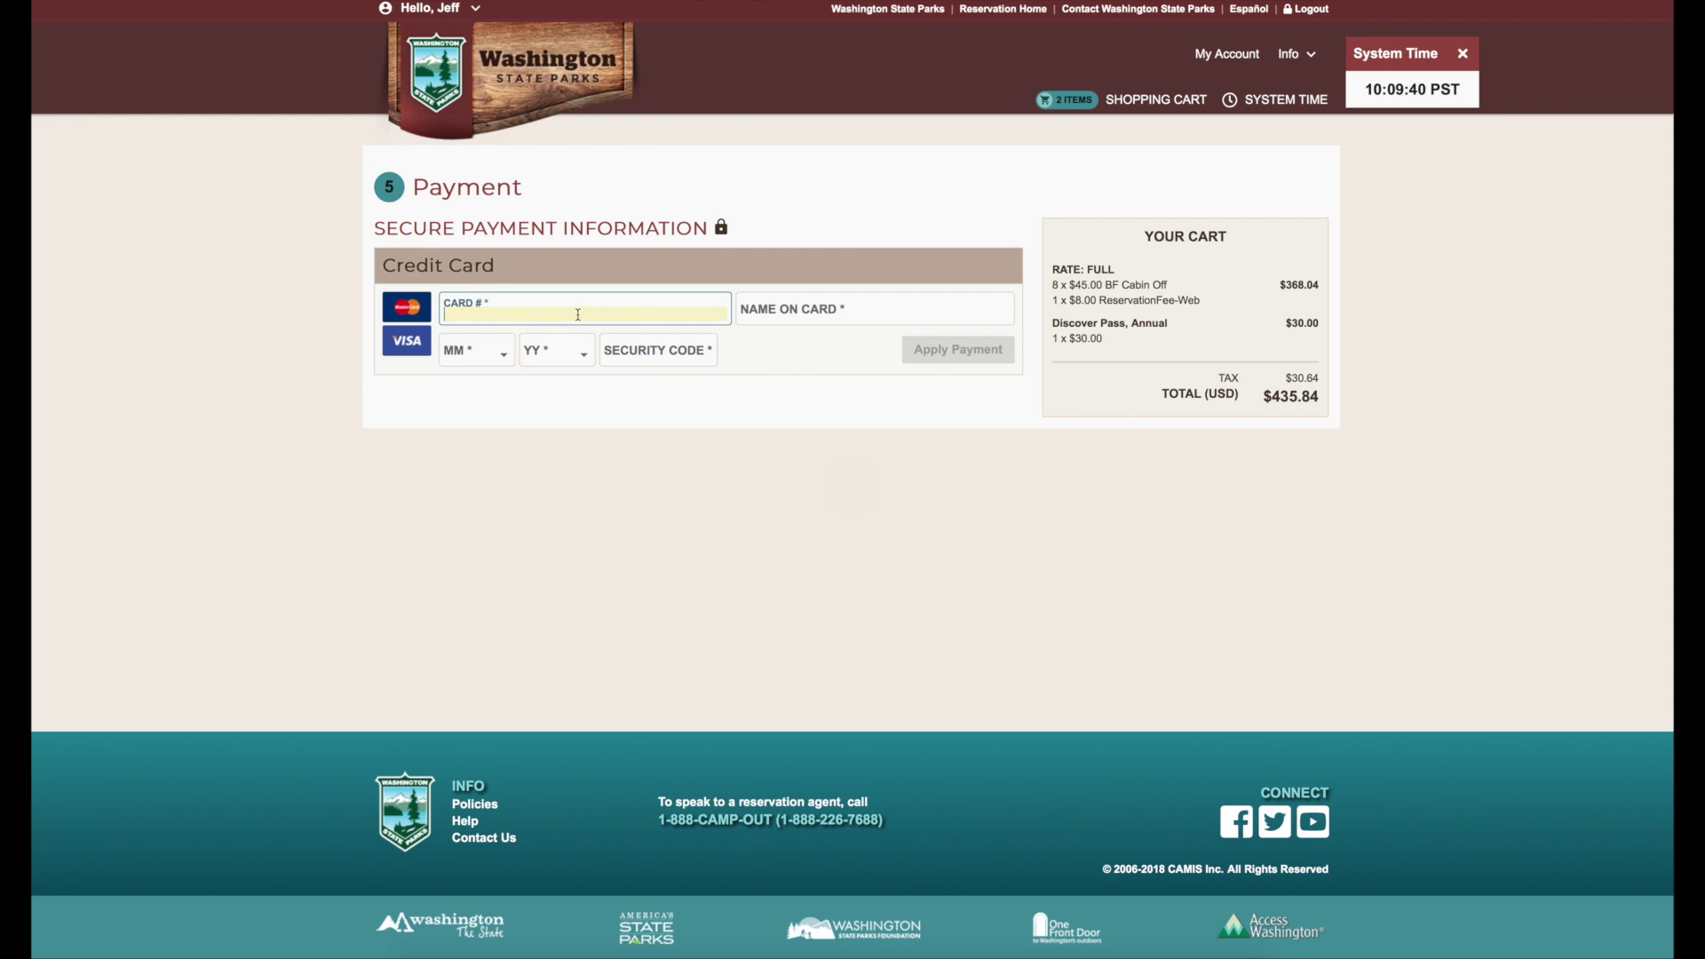
# - Enter the first digits of the credit card number in the Card # field
pyautogui.write('1111-1')
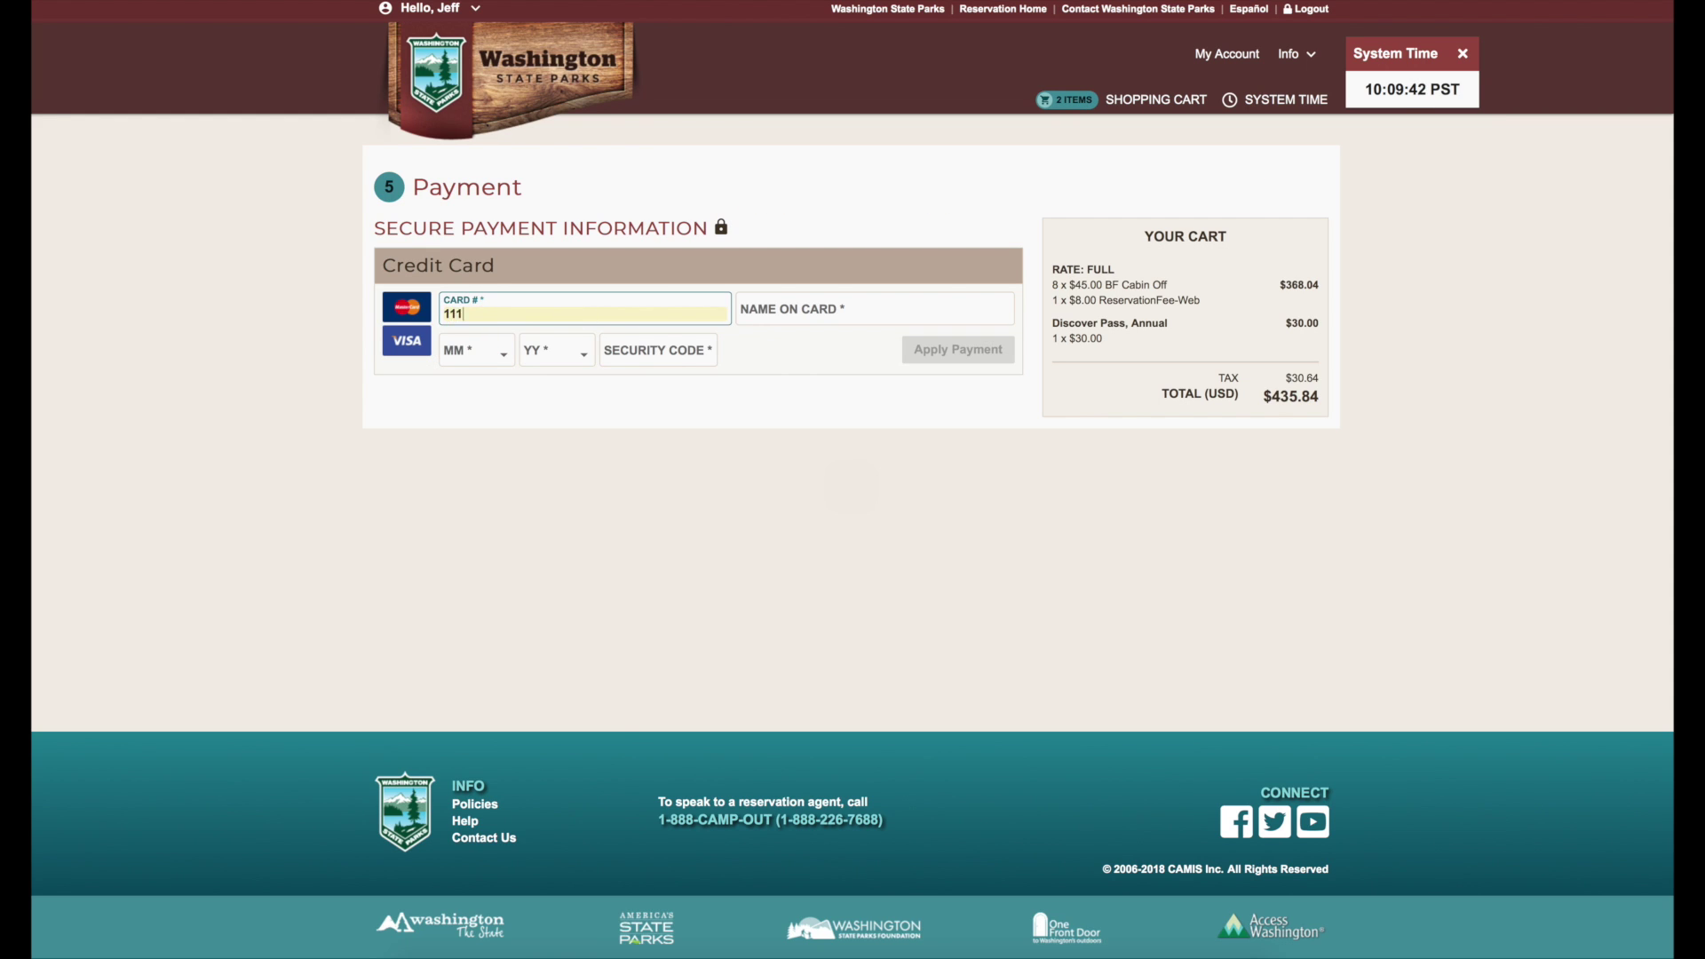